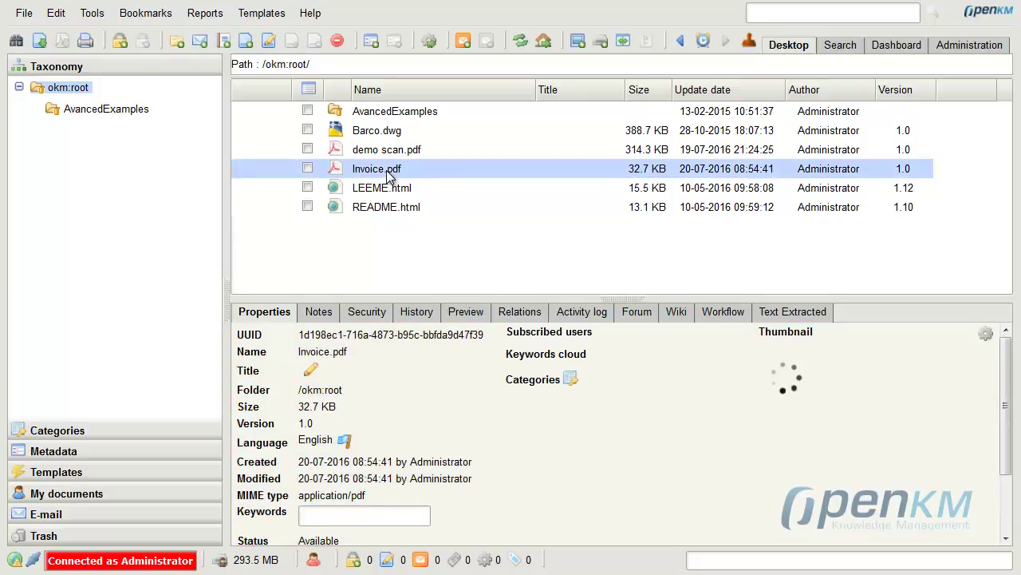
# Stamp Invoice.pdf with the red Approved text stamp, creating version 1.1, and enlarge its preview
pyautogui.click(748, 48)
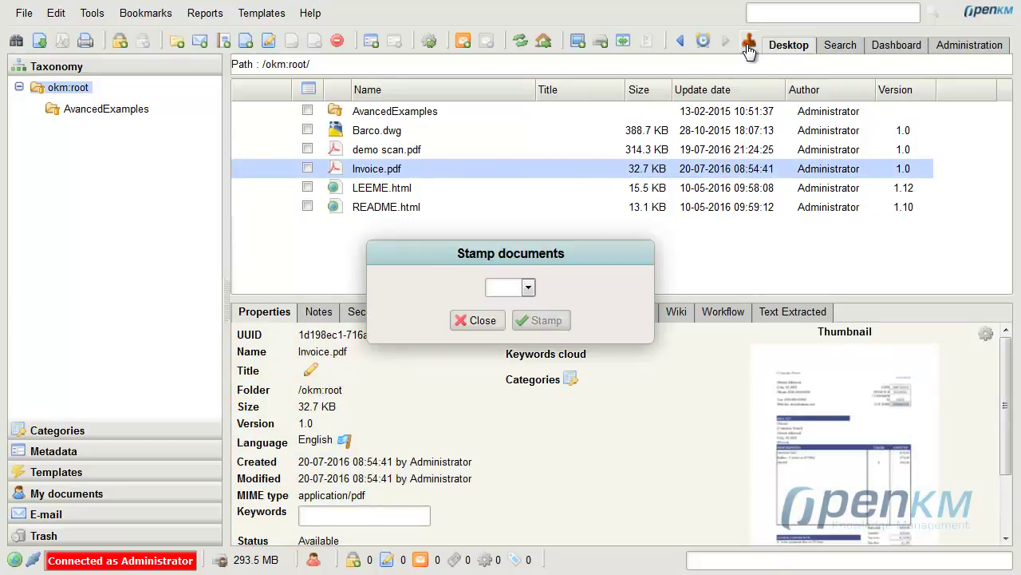
pyautogui.click(527, 288)
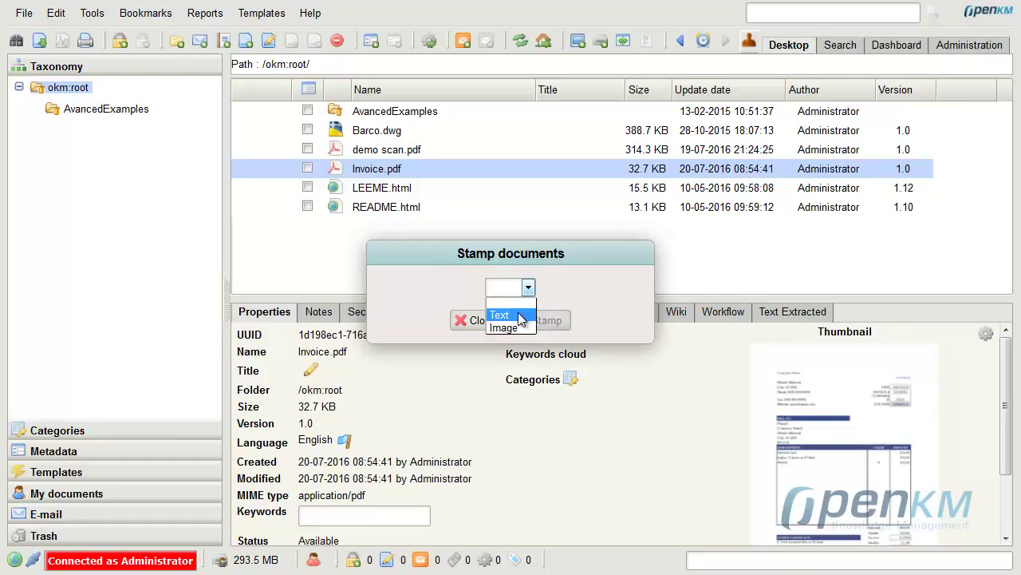
pyautogui.click(520, 316)
pyautogui.click(537, 322)
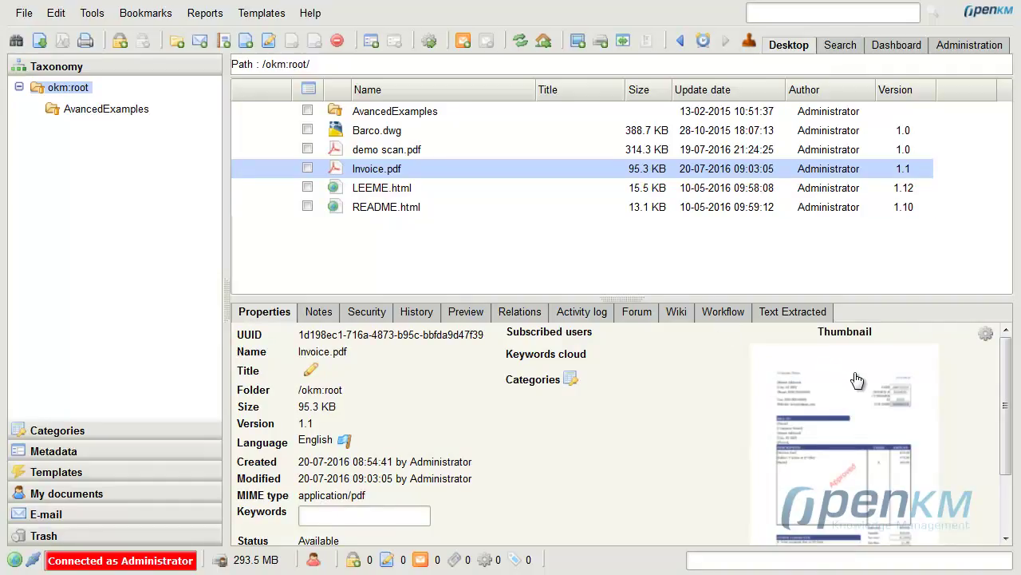
pyautogui.click(855, 377)
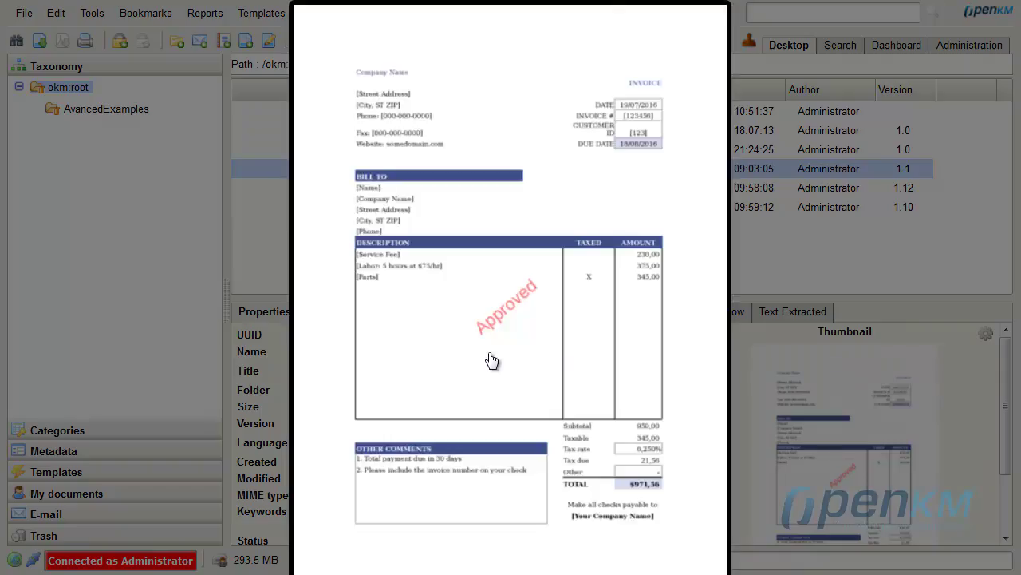
# Close the preview and show Invoice.pdf's version history in a maximized panel
pyautogui.click(737, 349)
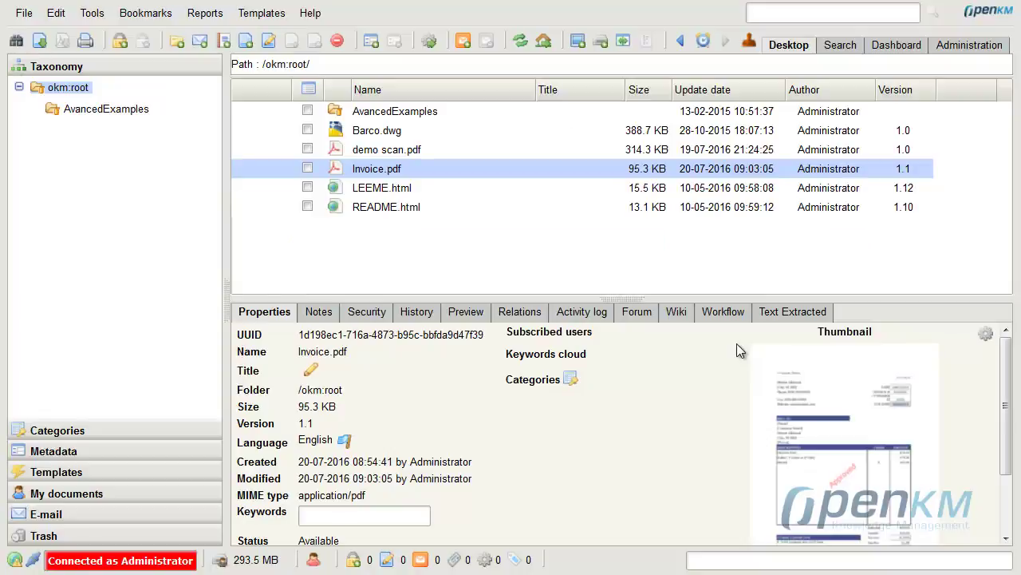
pyautogui.click(419, 312)
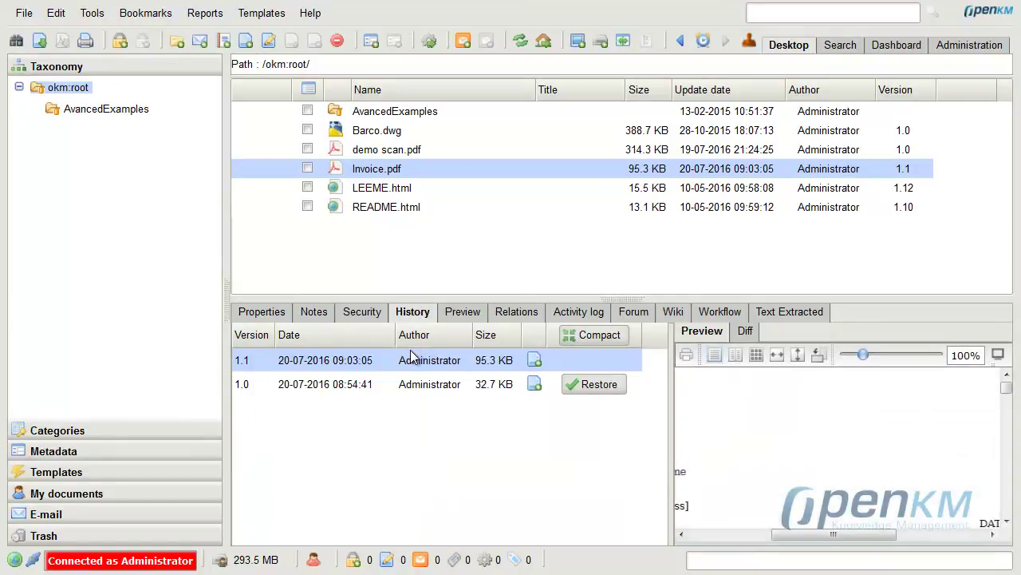
pyautogui.doubleClick(604, 311)
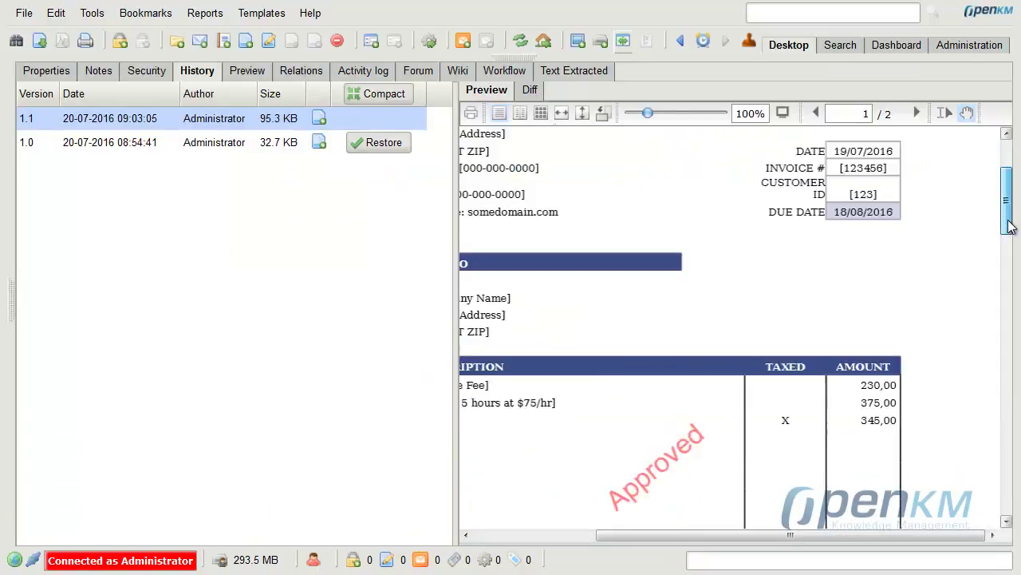
pyautogui.scroll(-5, 700, 264)
pyautogui.scroll(1, 700, 265)
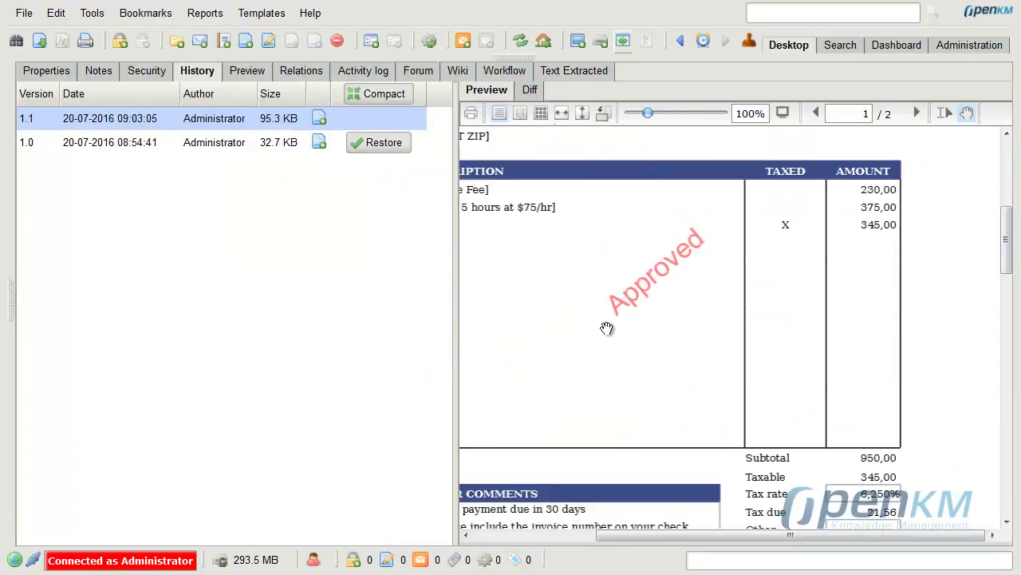
# Compare version 1.1 against version 1.0 in the Diff view to reveal the Approved stamp
pyautogui.click(530, 91)
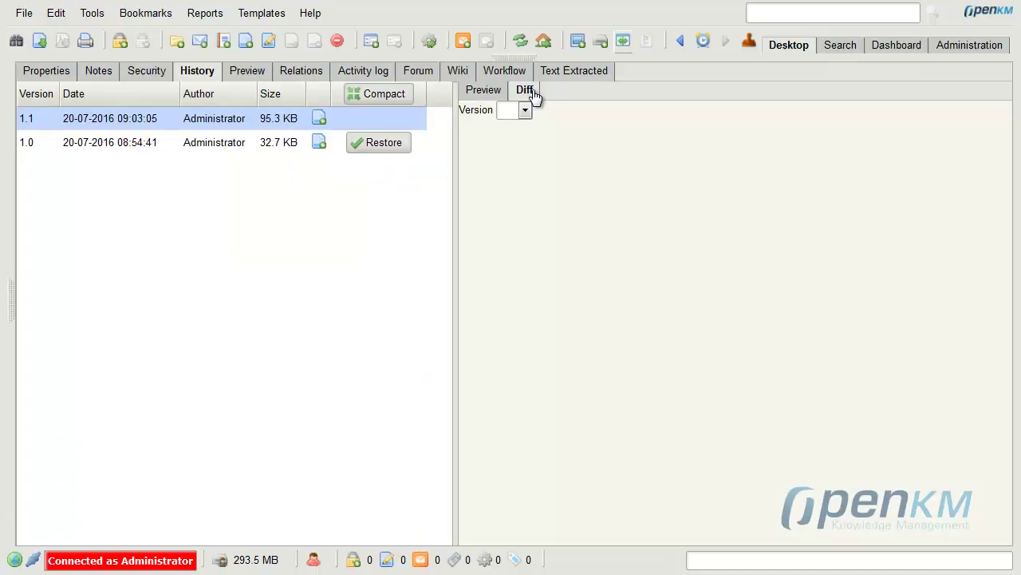
pyautogui.click(525, 135)
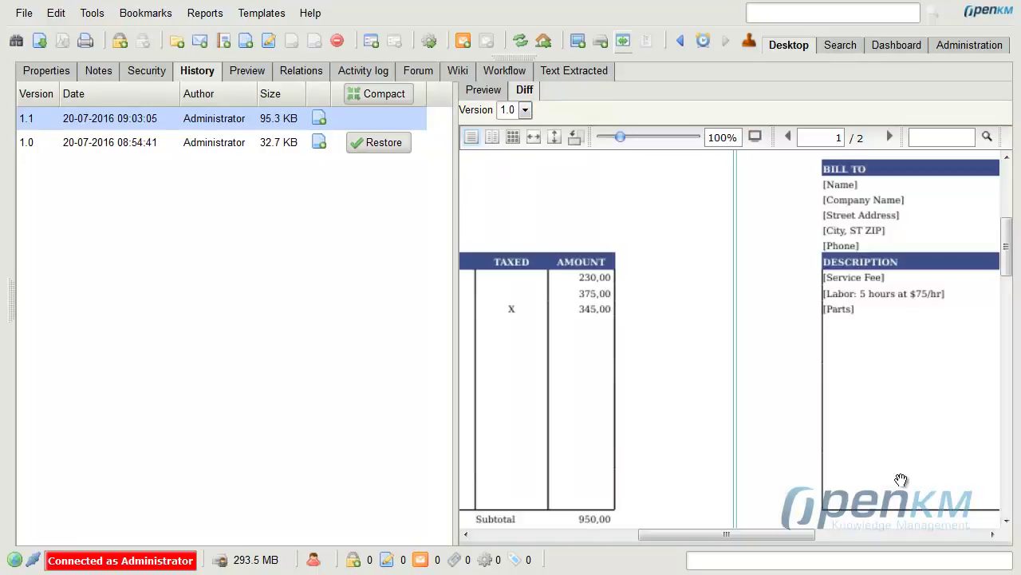
pyautogui.moveTo(756, 537); pyautogui.dragTo(679, 535)
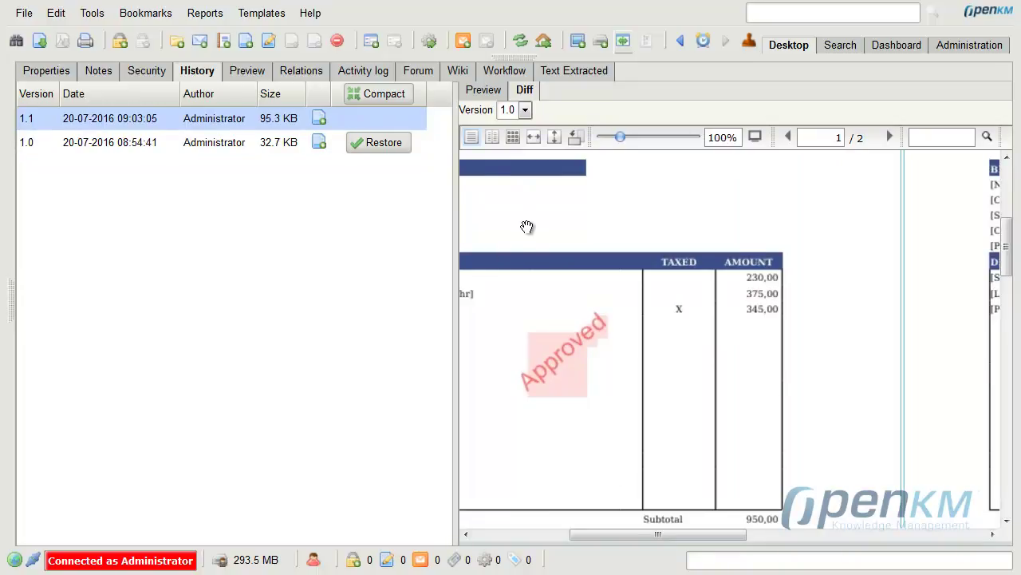
pyautogui.click(525, 110)
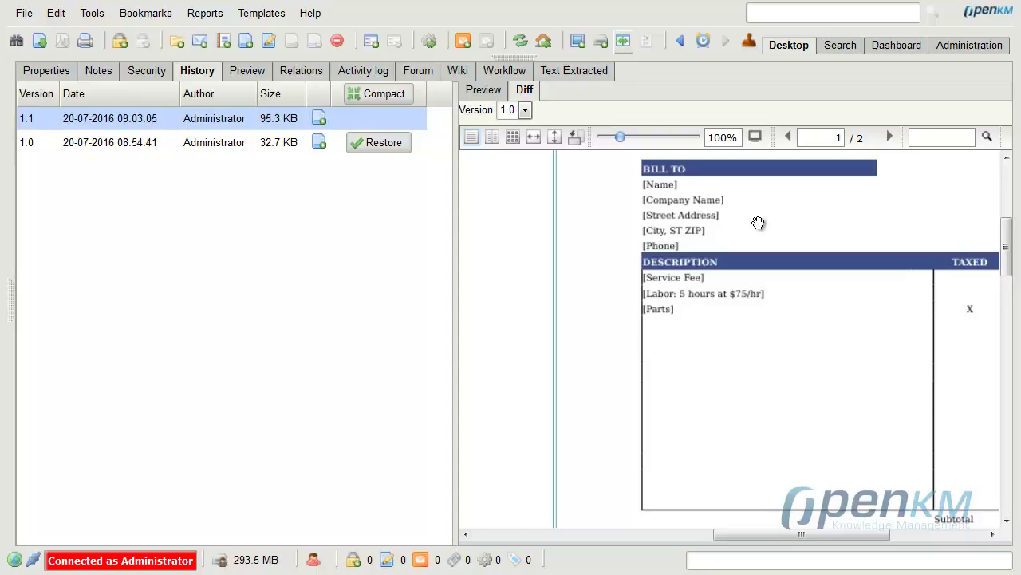
# Go to Administration > Stamp and list the image stamps, showing the single OpenKM-logo stamp
pyautogui.click(976, 46)
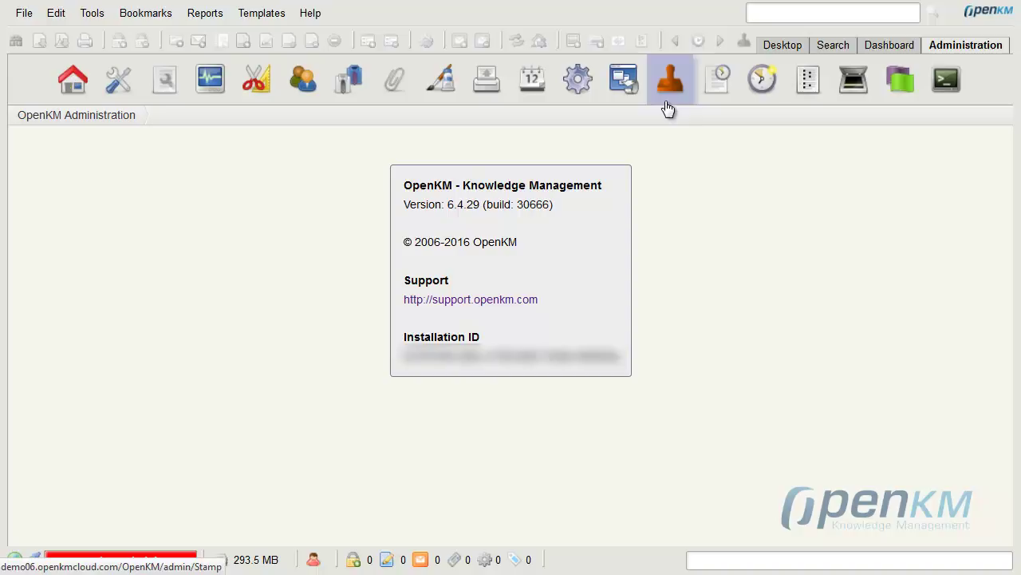
pyautogui.click(668, 109)
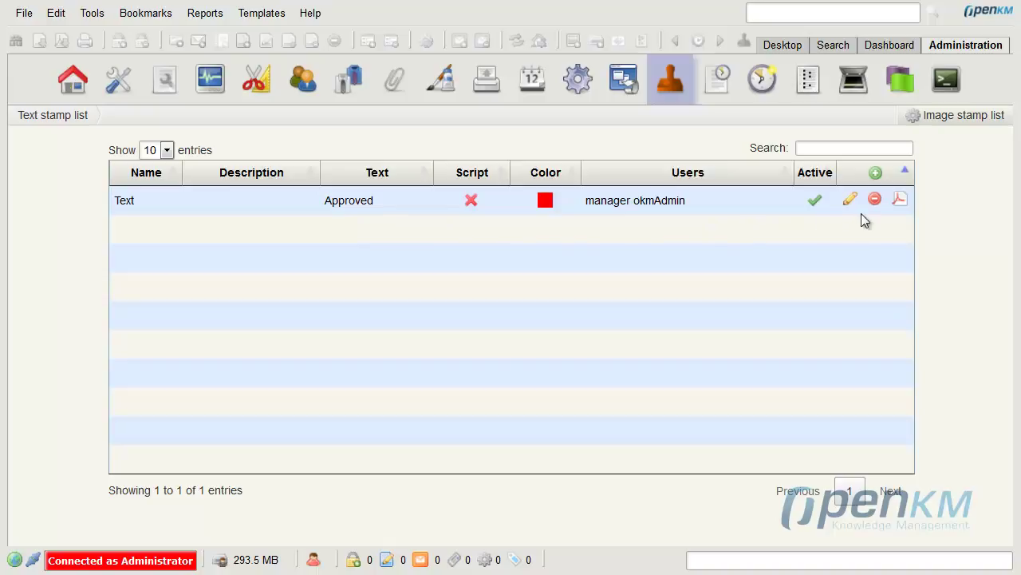
pyautogui.click(962, 120)
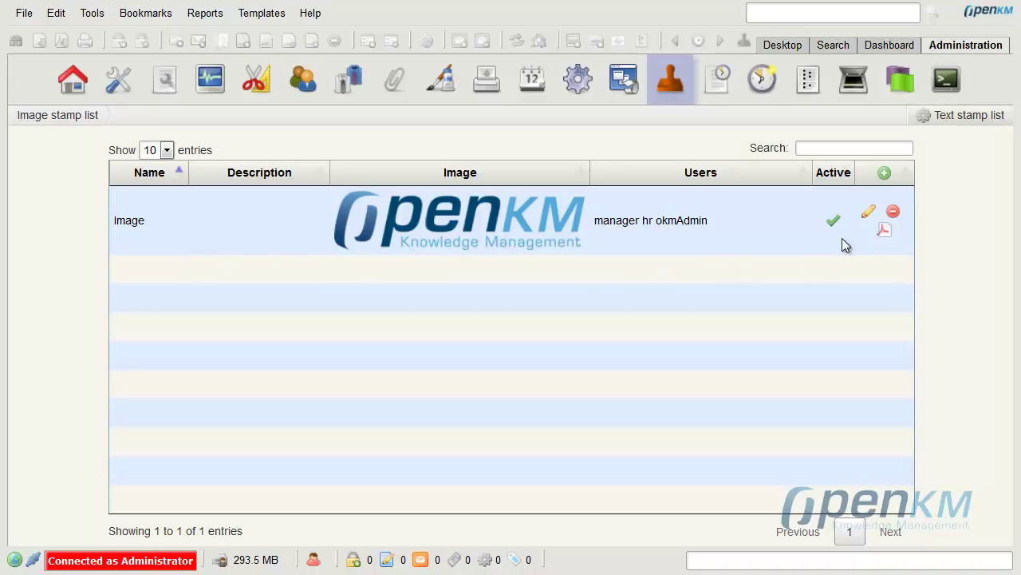
# Back on the Desktop, stamp Invoice.pdf with the OpenKM logo image stamp and enlarge the result
pyautogui.click(786, 47)
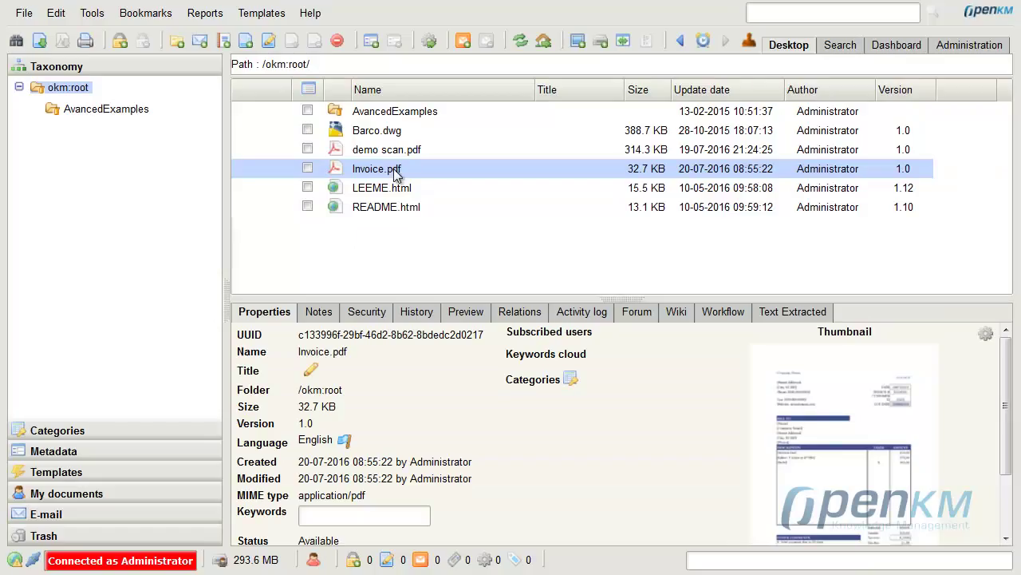
pyautogui.click(750, 47)
pyautogui.click(528, 289)
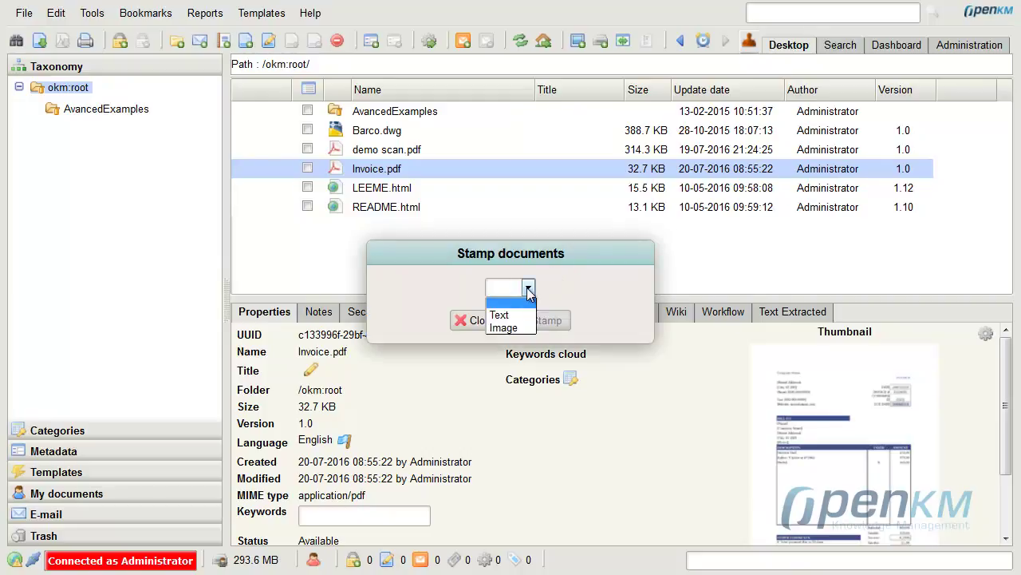
pyautogui.click(515, 327)
pyautogui.click(542, 323)
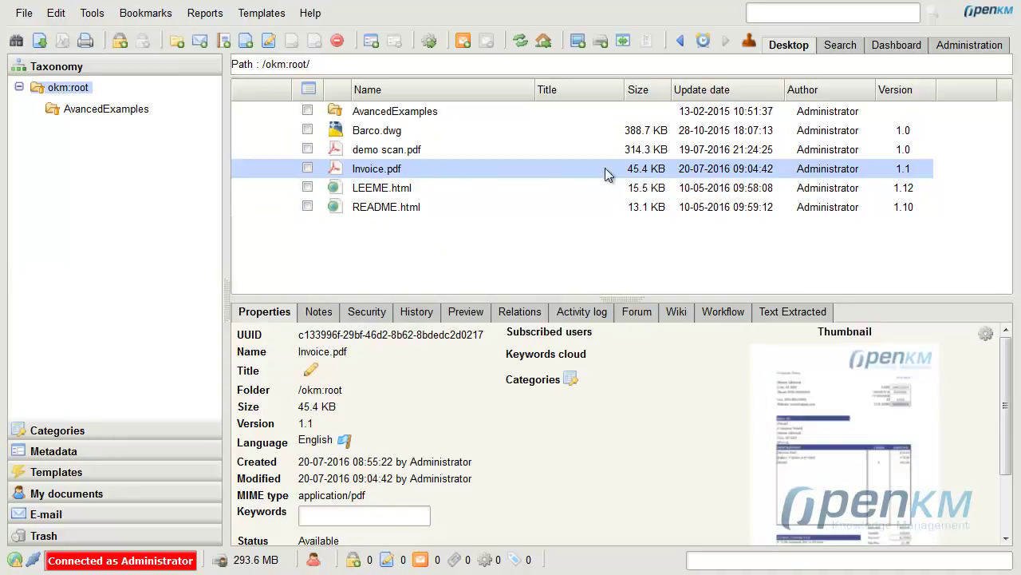
pyautogui.click(853, 402)
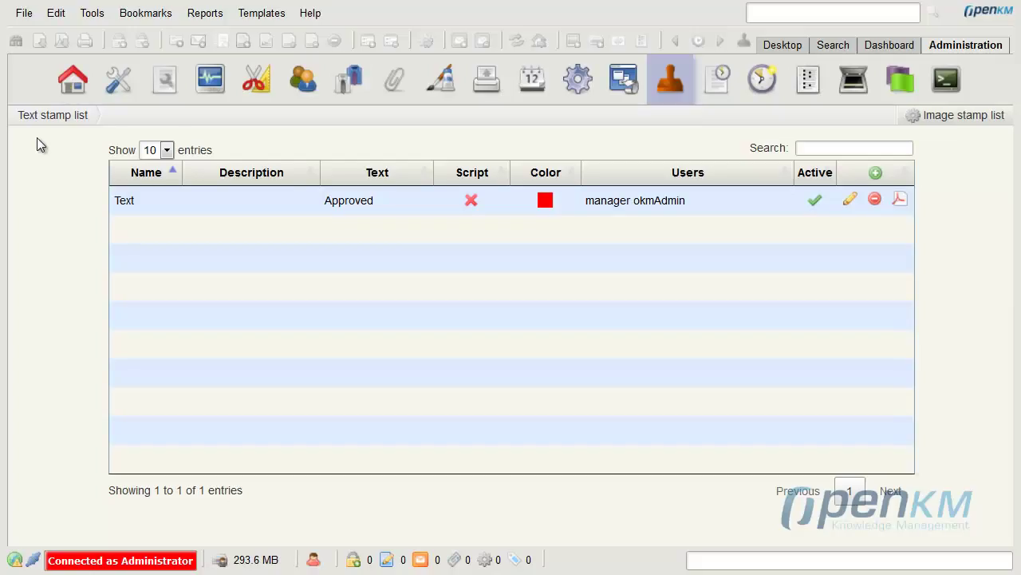
# Add a new text stamp named 'Received' with description 'Received stamp' and text 'Received'
pyautogui.click(877, 176)
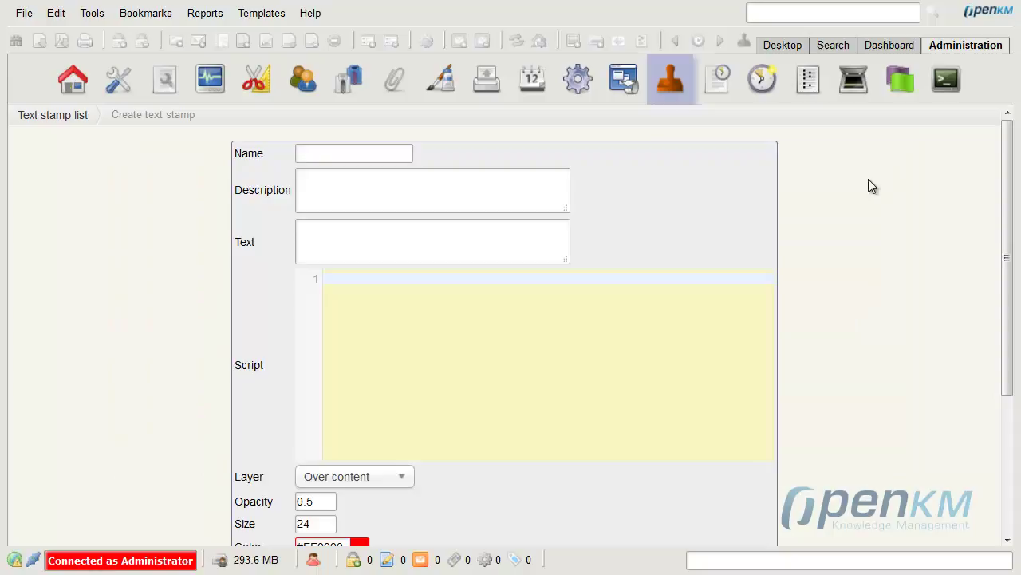
pyautogui.click(343, 154)
pyautogui.write('r')
pyautogui.click(336, 171)
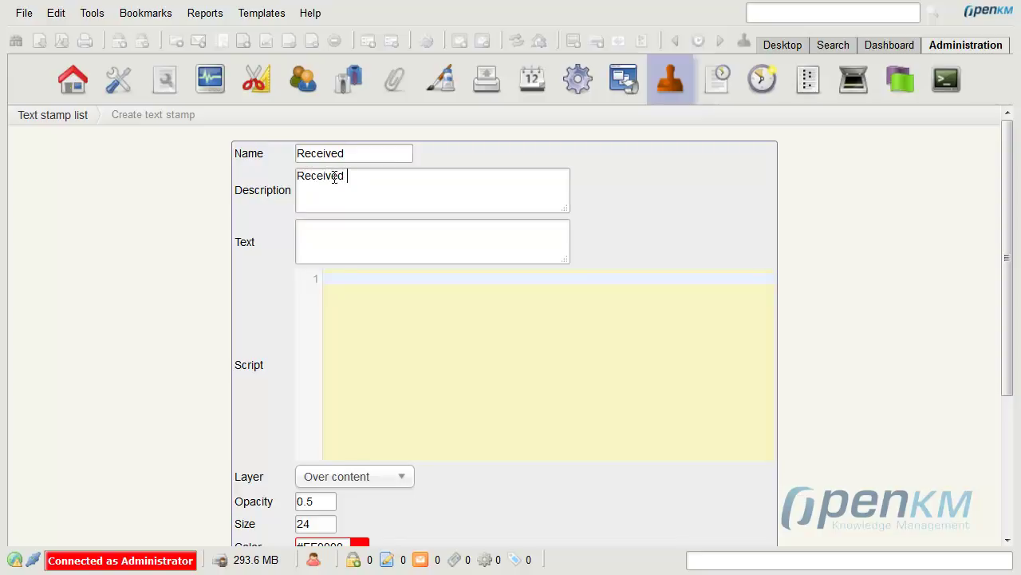
pyautogui.write('stamp')
pyautogui.click(448, 231)
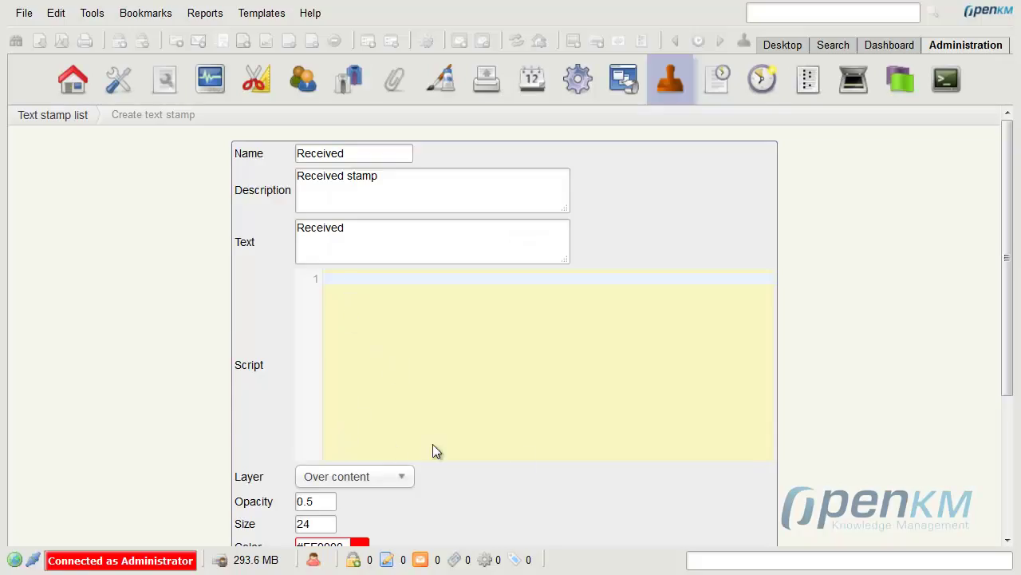
# Keep the stamp layer Over content and set its colour to blue #0040ff
pyautogui.scroll(-3, 433, 443)
pyautogui.click(404, 290)
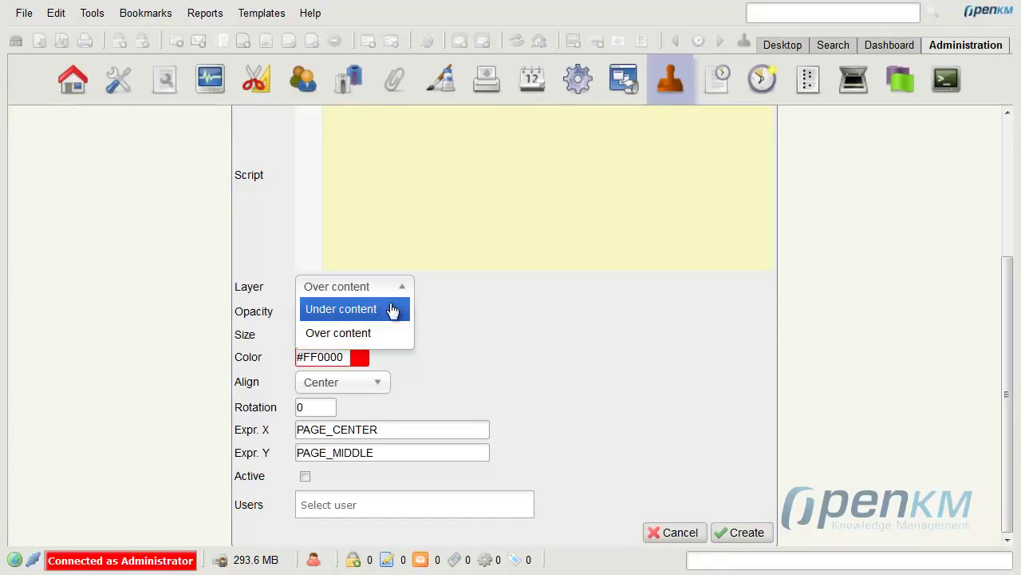
pyautogui.click(465, 318)
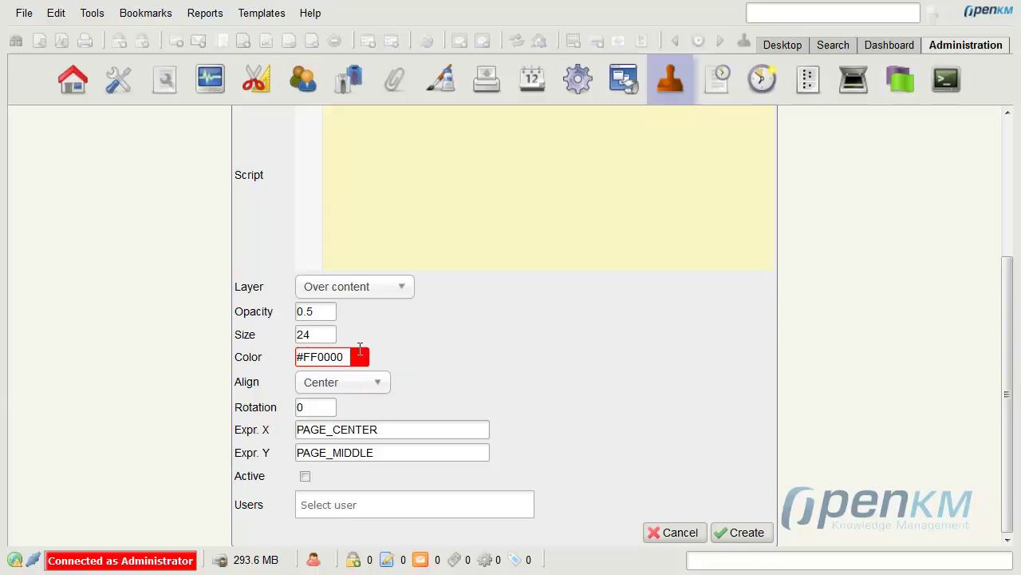
pyautogui.click(366, 357)
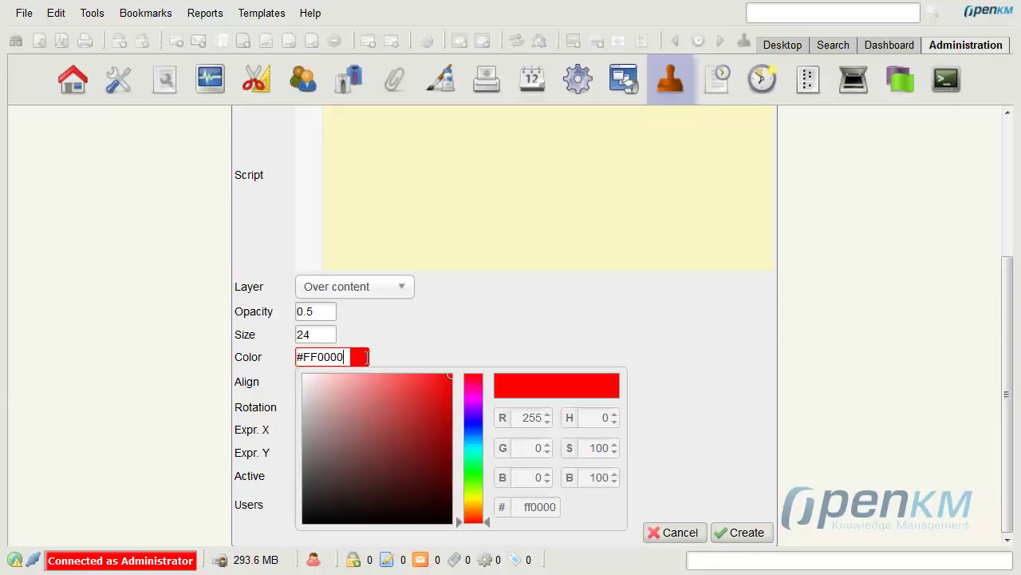
pyautogui.click(472, 428)
pyautogui.click(659, 379)
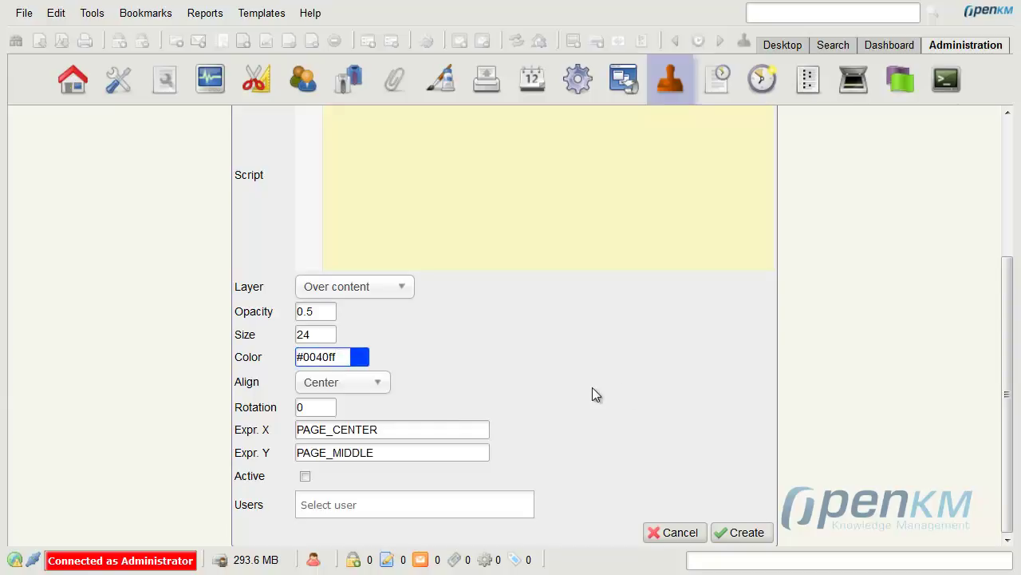
# Keep the text centred and assign the stamp to the okmAdmin user
pyautogui.click(384, 386)
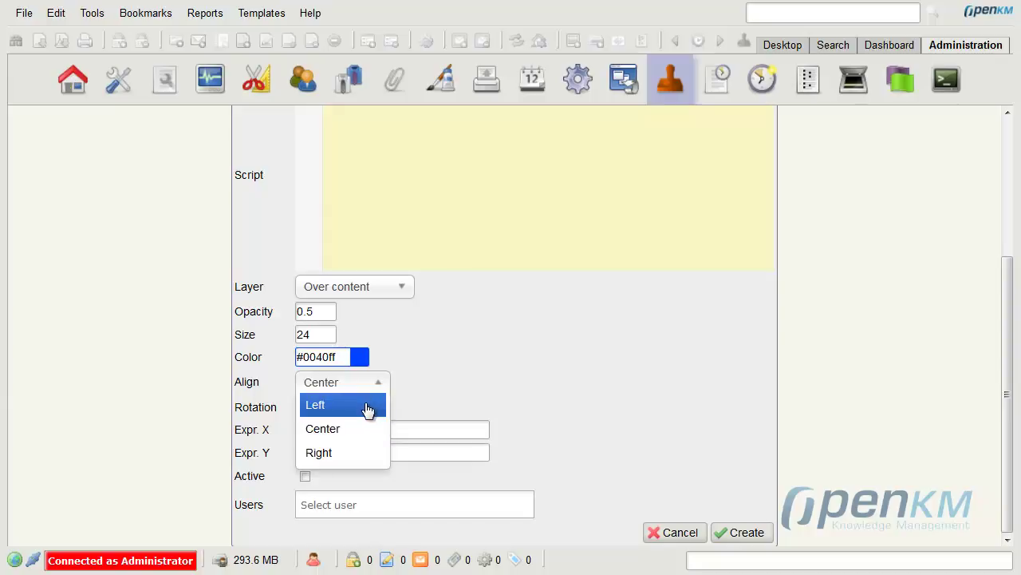
pyautogui.click(446, 391)
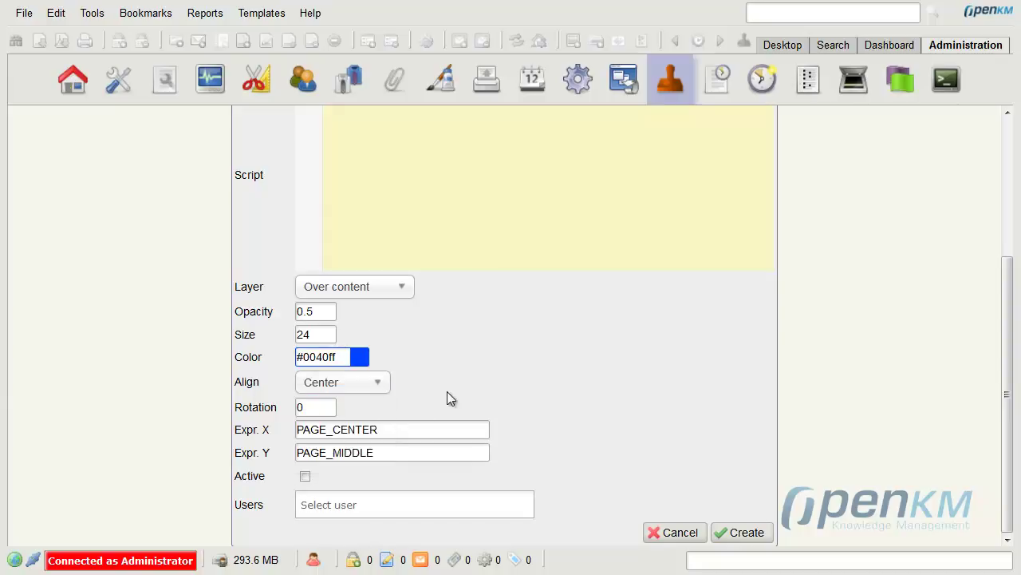
pyautogui.click(328, 411)
pyautogui.click(354, 499)
pyautogui.scroll(-3, 353, 500)
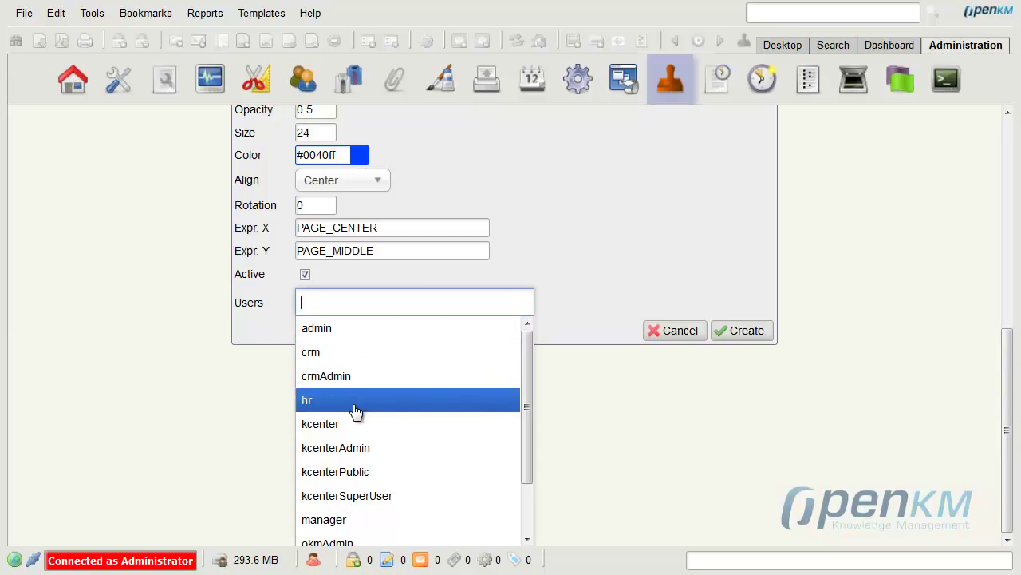
pyautogui.click(390, 535)
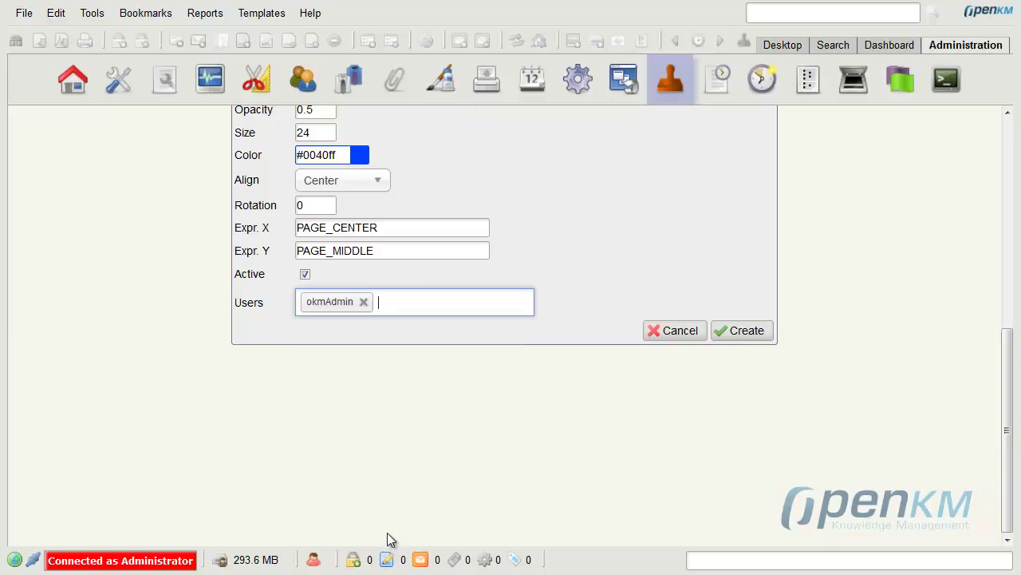
# Save the Received stamp and view it stamped on the sample PDF, then close the viewer
pyautogui.click(747, 332)
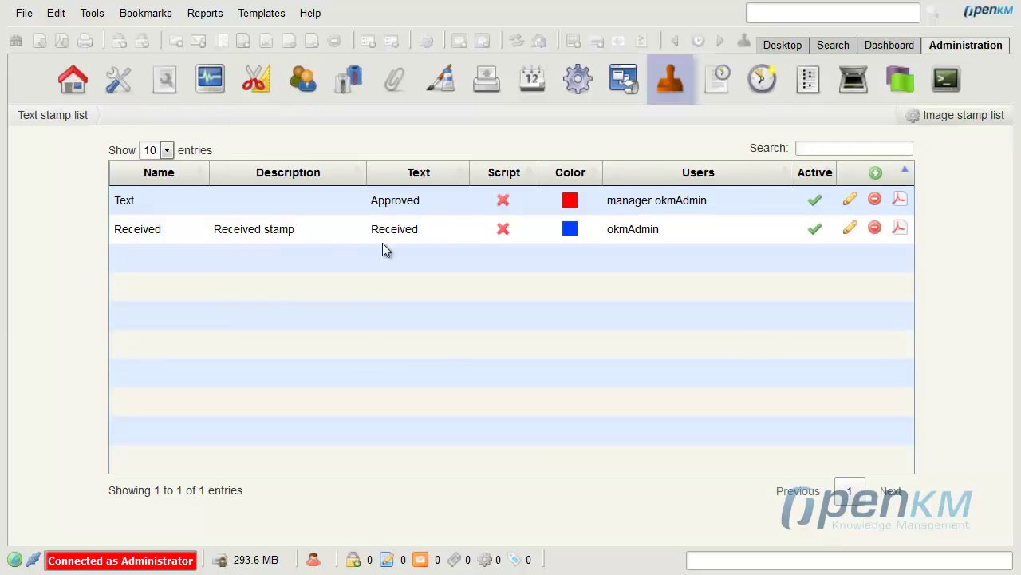
pyautogui.click(901, 230)
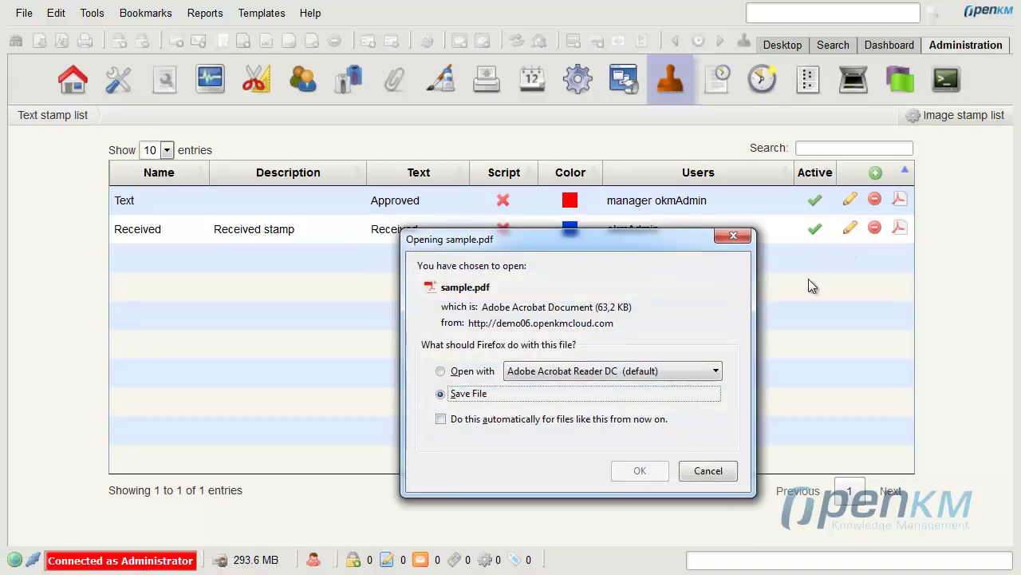
pyautogui.click(439, 371)
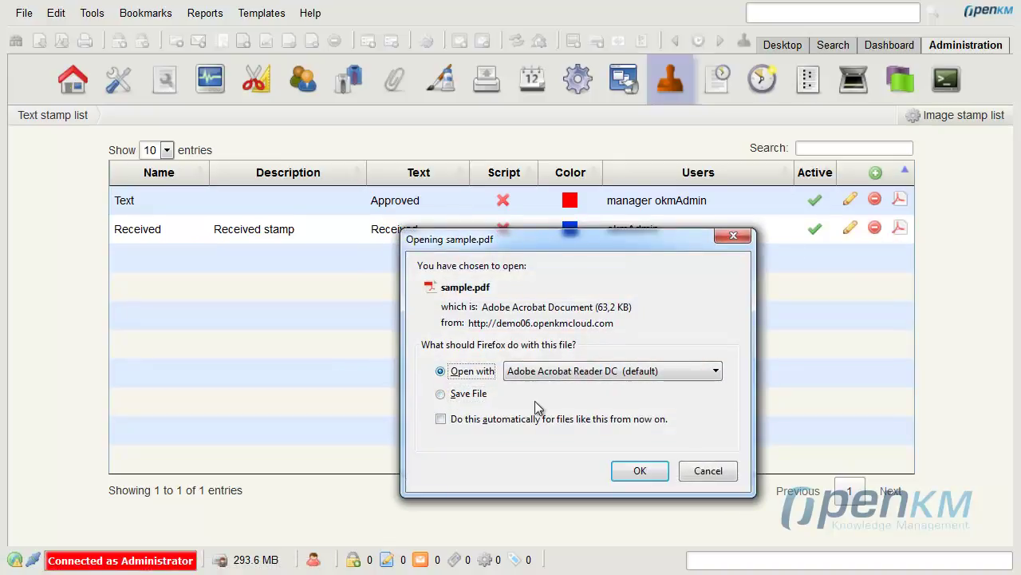
pyautogui.click(640, 470)
pyautogui.scroll(-5, 870, 107)
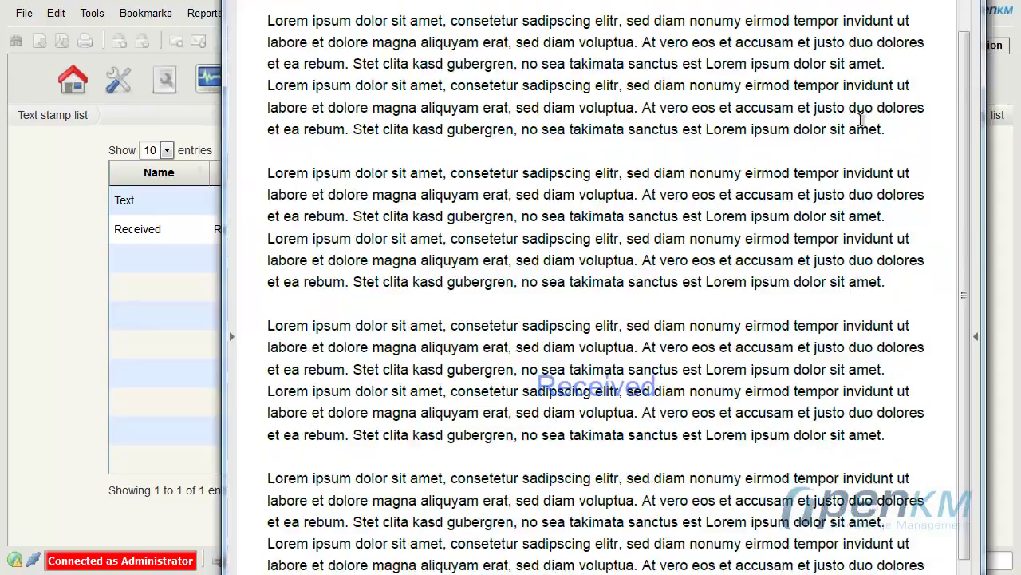
pyautogui.scroll(-1, 861, 125)
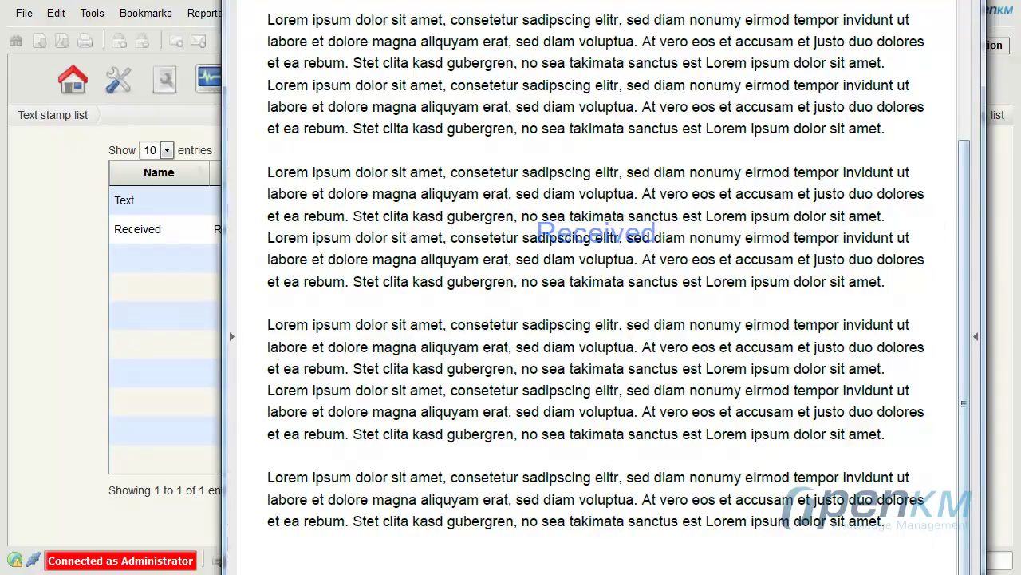
pyautogui.hotkey('alt', 'F4')
# Start a new image stamp named 'sample stamp' and choose the red COMPLETED image file
pyautogui.click(962, 116)
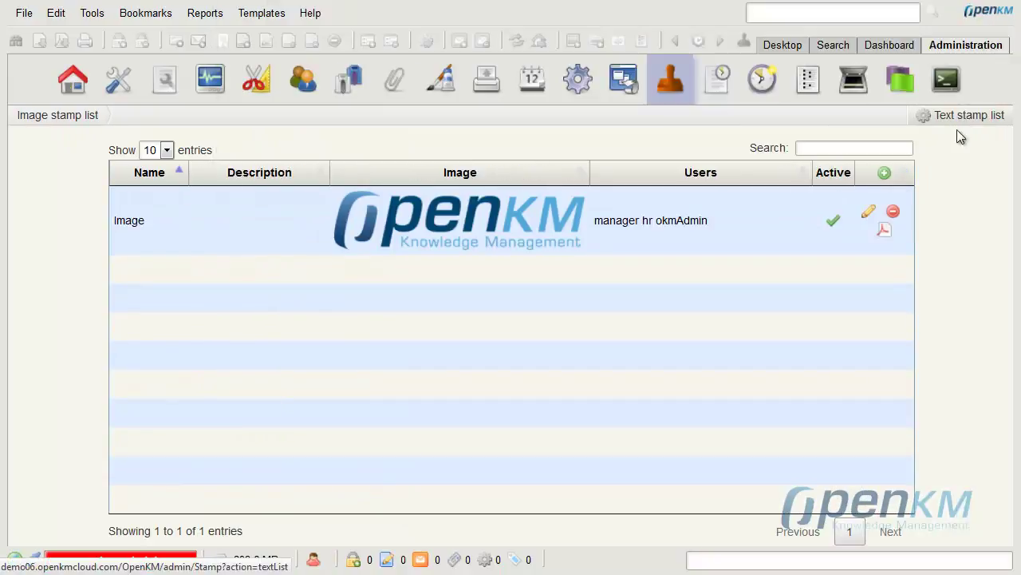
pyautogui.click(885, 174)
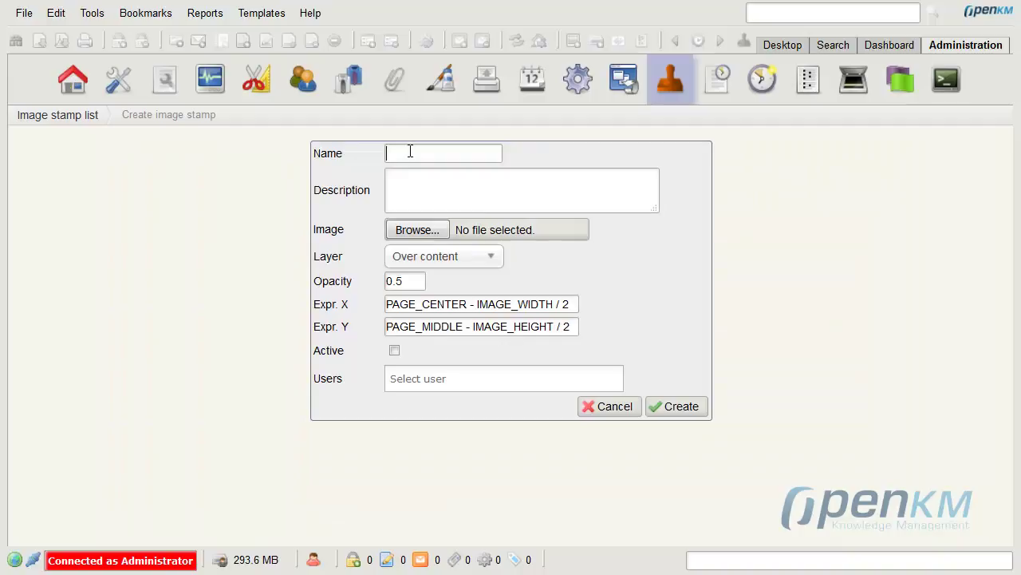
pyautogui.write('s')
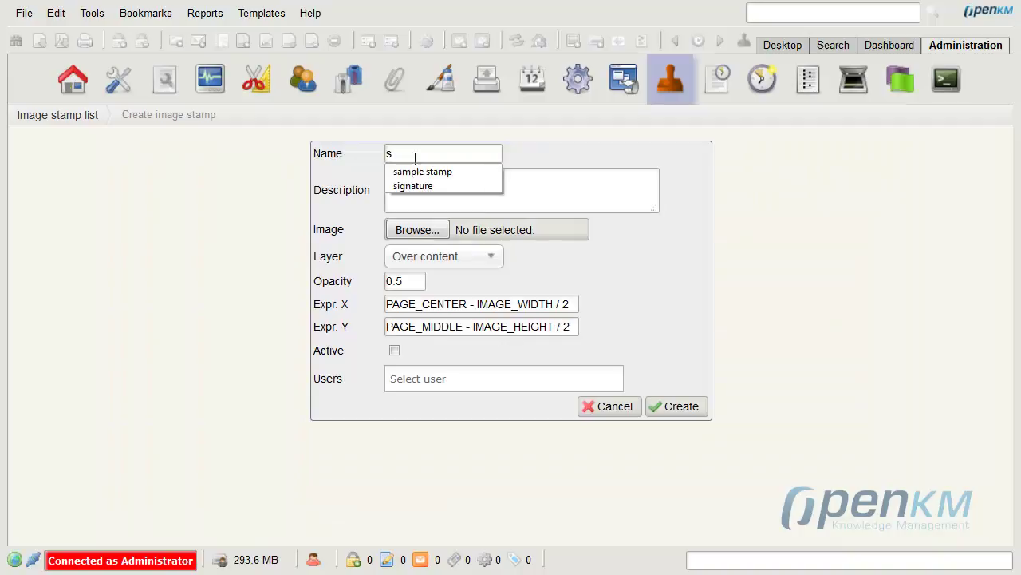
pyautogui.click(451, 175)
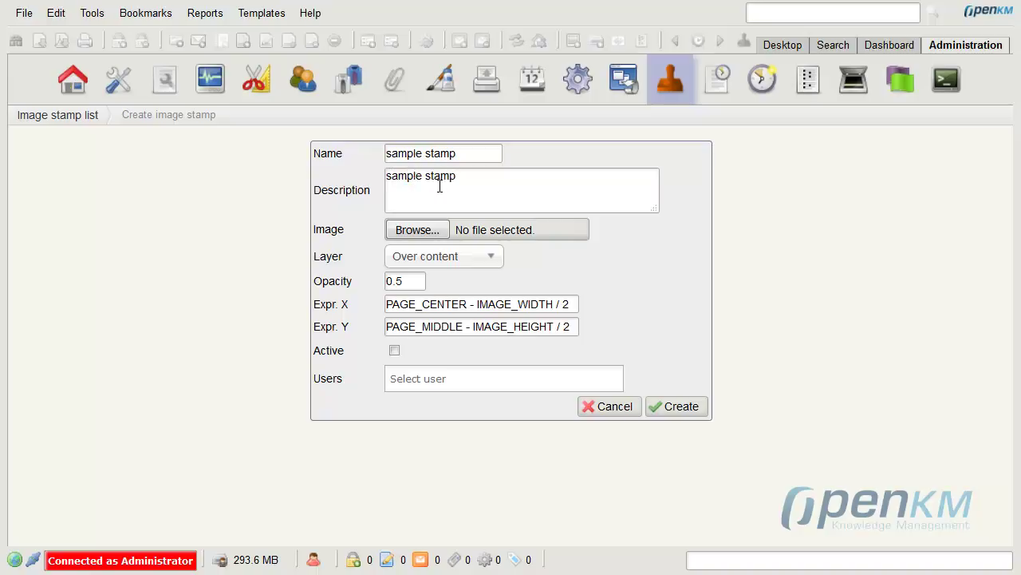
pyautogui.click(410, 236)
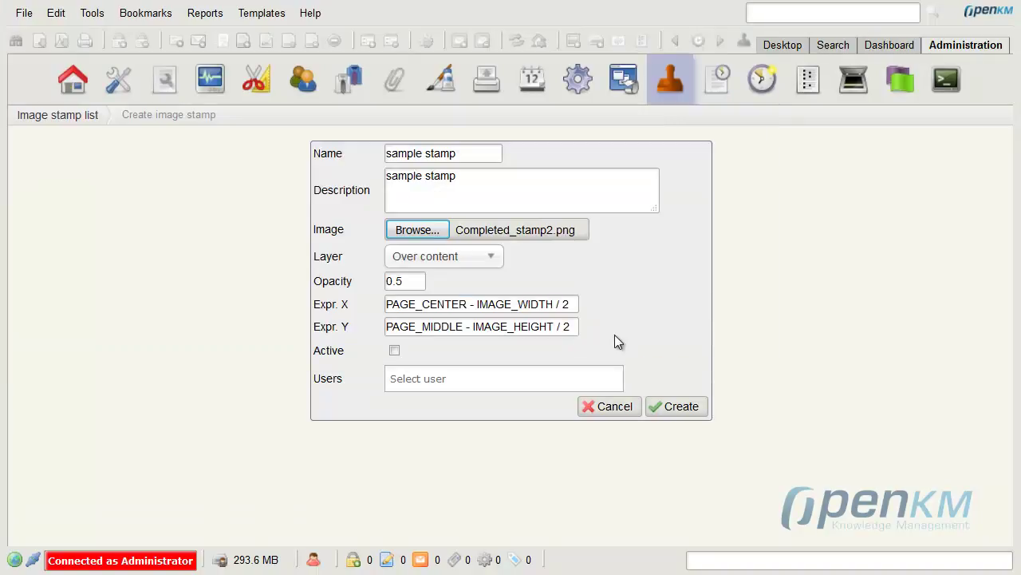
# Keep it over content at 0.5 opacity, assign it to manager, and save it
pyautogui.click(493, 258)
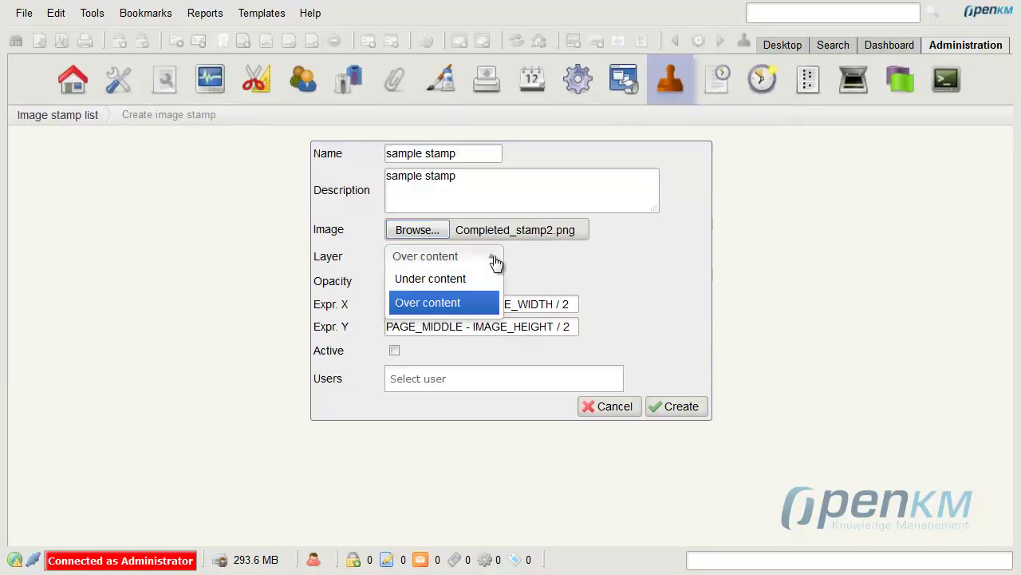
pyautogui.click(494, 260)
pyautogui.click(408, 282)
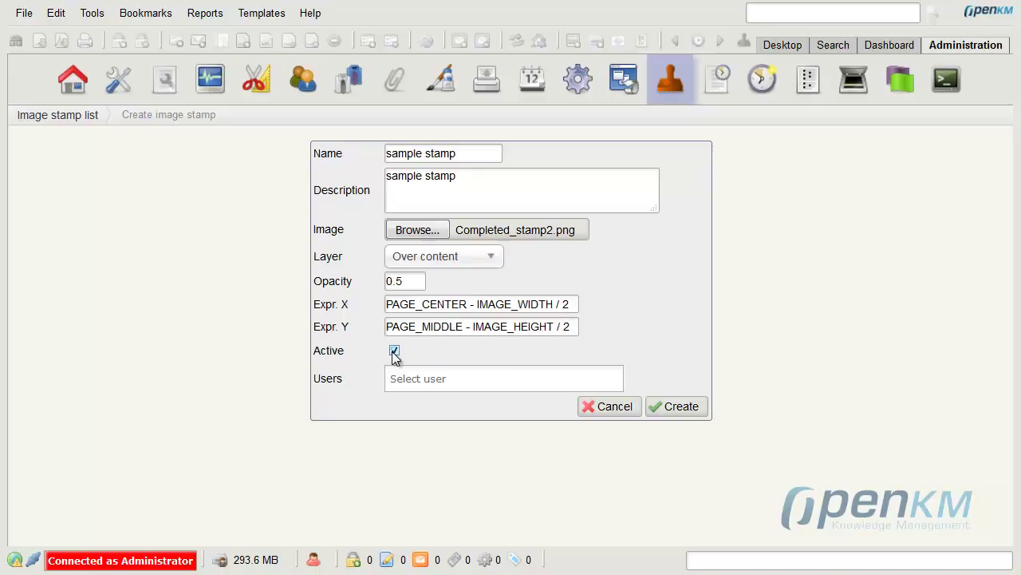
pyautogui.click(406, 376)
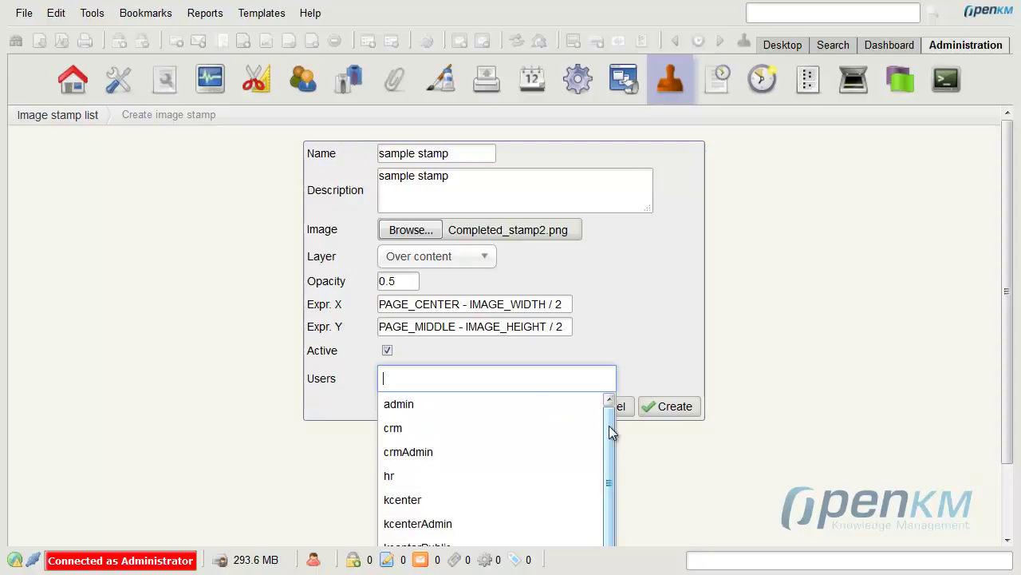
pyautogui.moveTo(610, 431); pyautogui.dragTo(609, 479)
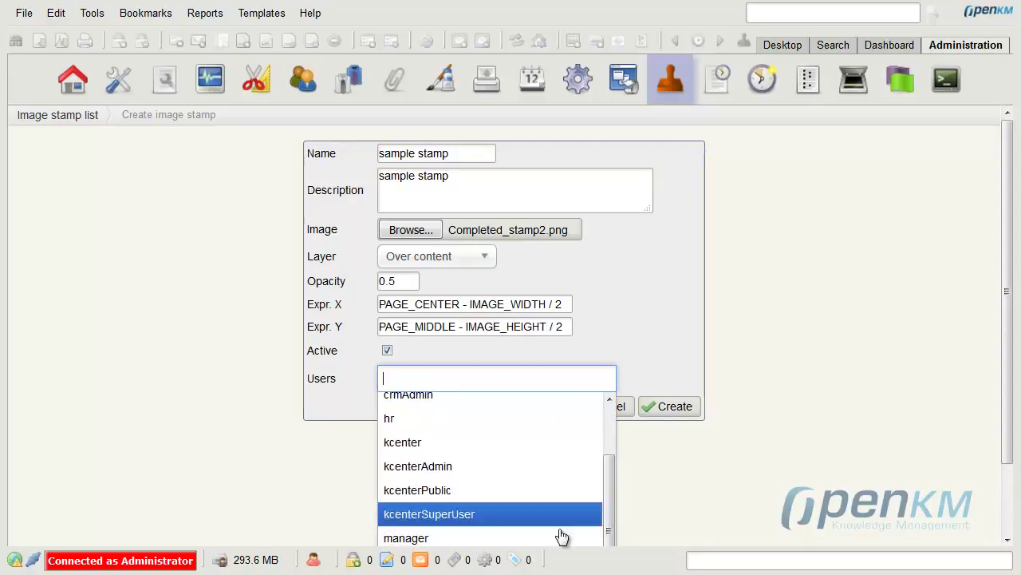
pyautogui.click(530, 538)
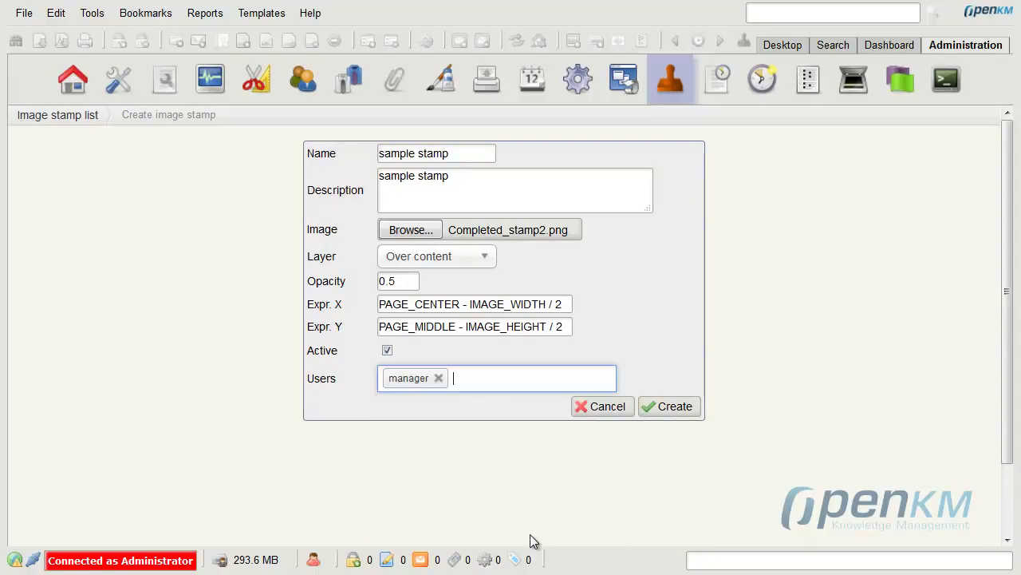
pyautogui.click(673, 414)
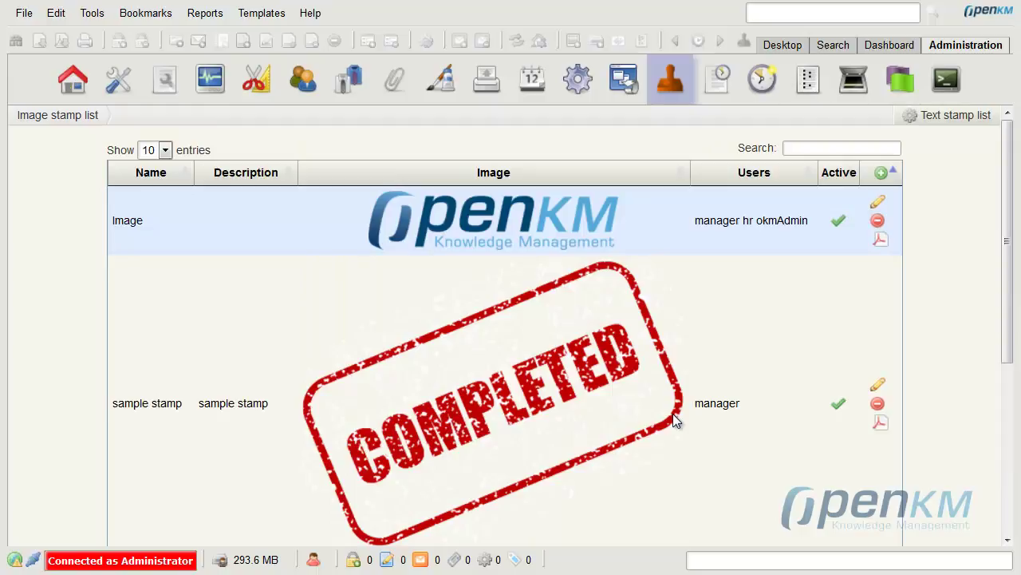
# Preview the sample stamp on sample.pdf, showing the red COMPLETED image, then close the viewer
pyautogui.scroll(-5, 676, 411)
pyautogui.click(880, 156)
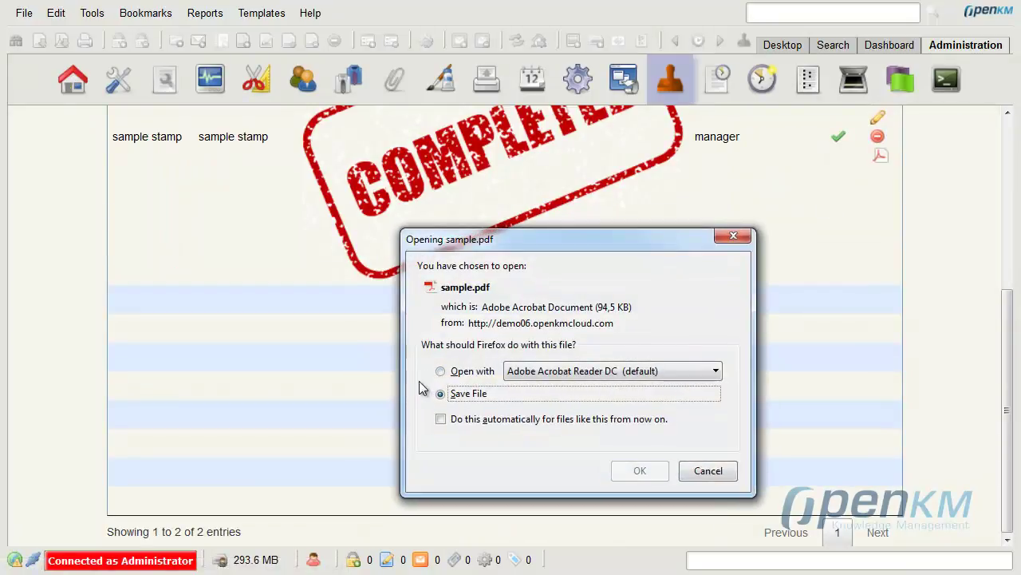
pyautogui.doubleClick(440, 371)
pyautogui.scroll(-5, 696, 337)
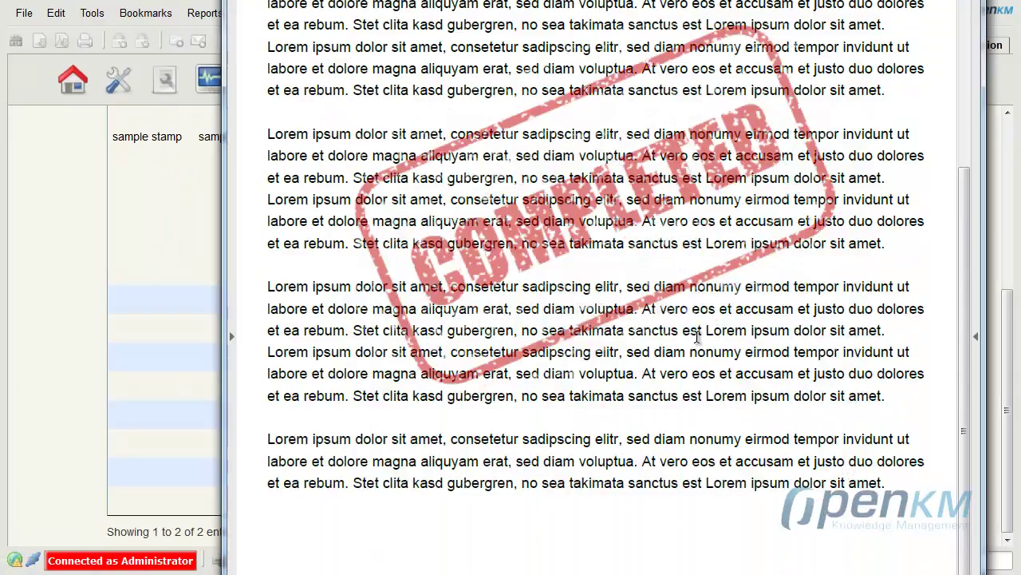
pyautogui.hotkey('alt', 'F4')
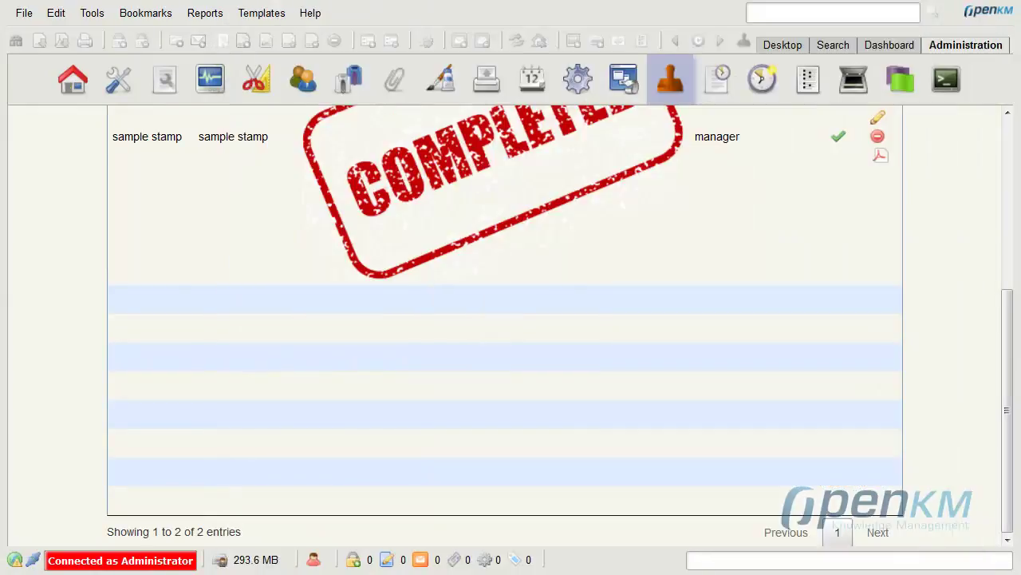
# Stamp Invoice.pdf with the blue Received stamp as version 1.1 and check the enlarged preview
pyautogui.click(786, 46)
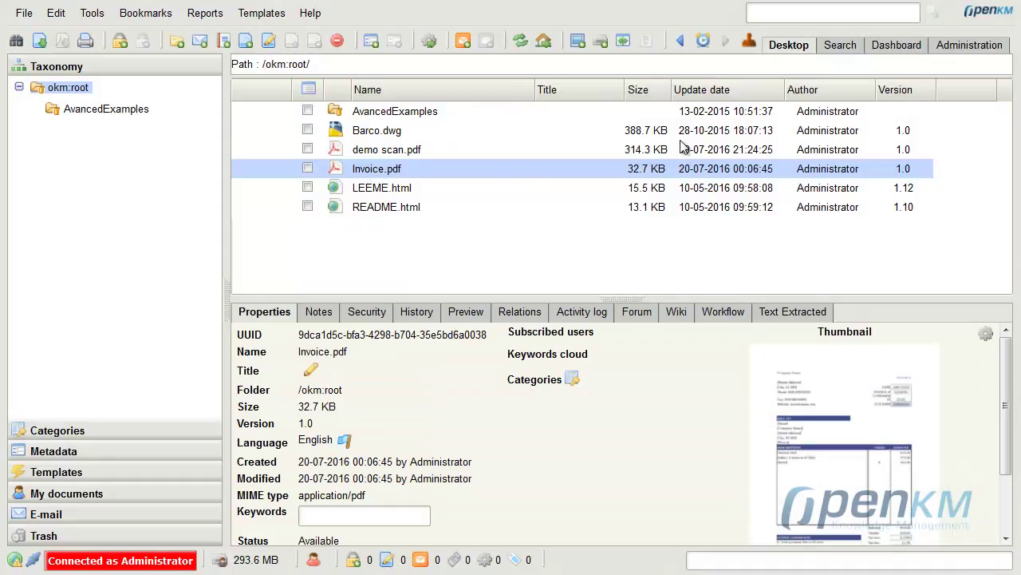
pyautogui.click(748, 44)
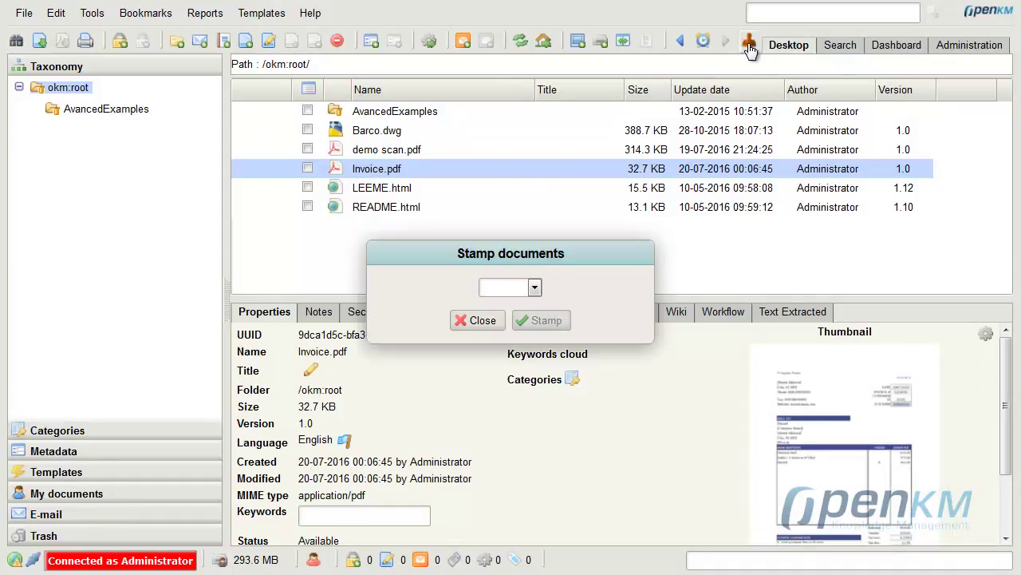
pyautogui.click(535, 288)
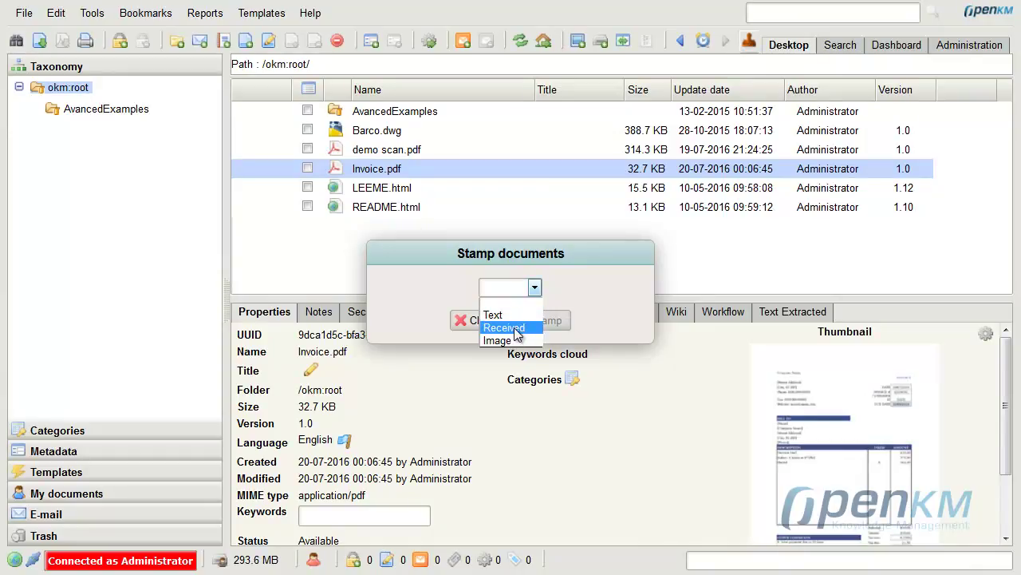
pyautogui.click(515, 328)
pyautogui.click(540, 327)
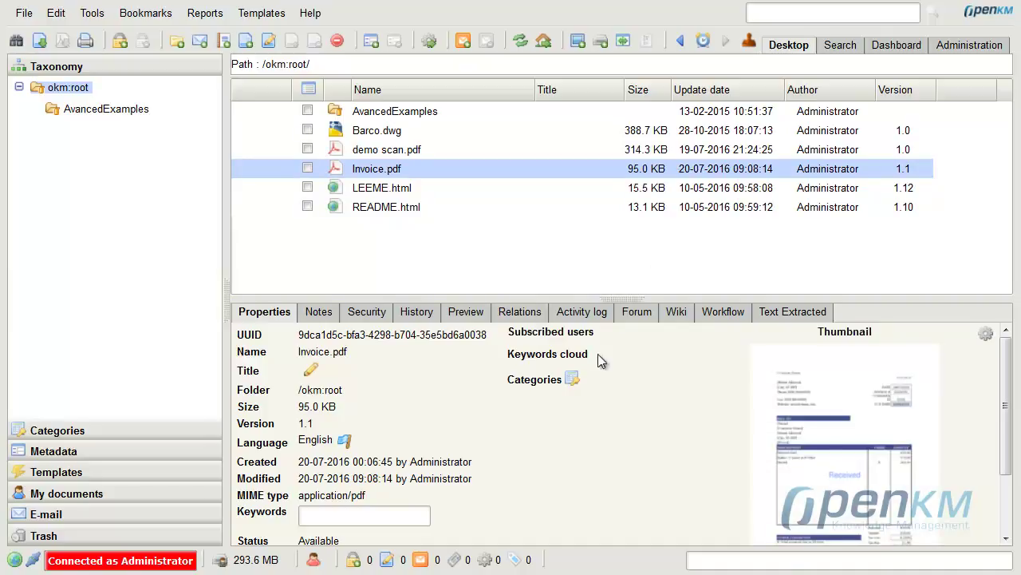
pyautogui.click(811, 445)
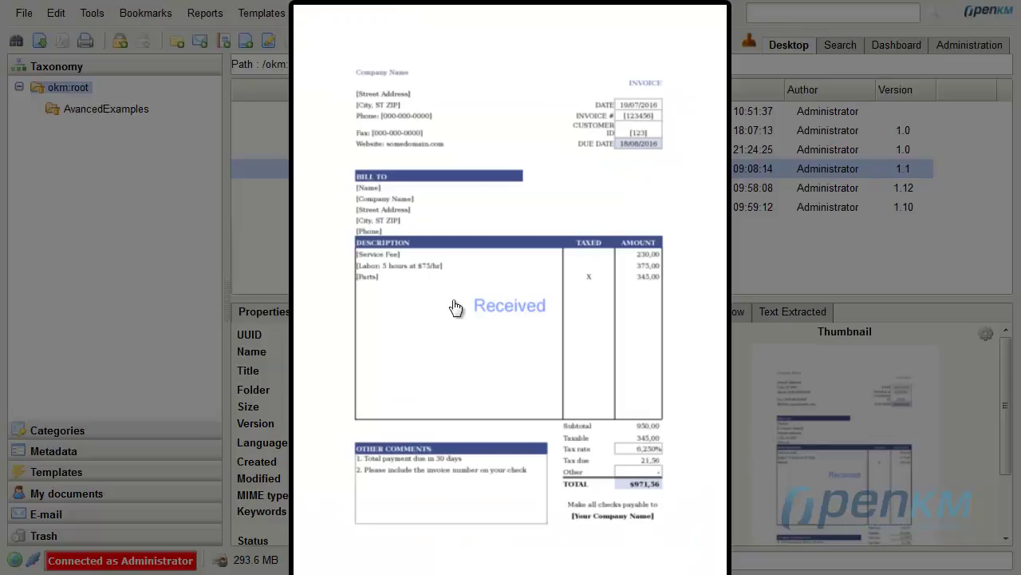
pyautogui.click(738, 367)
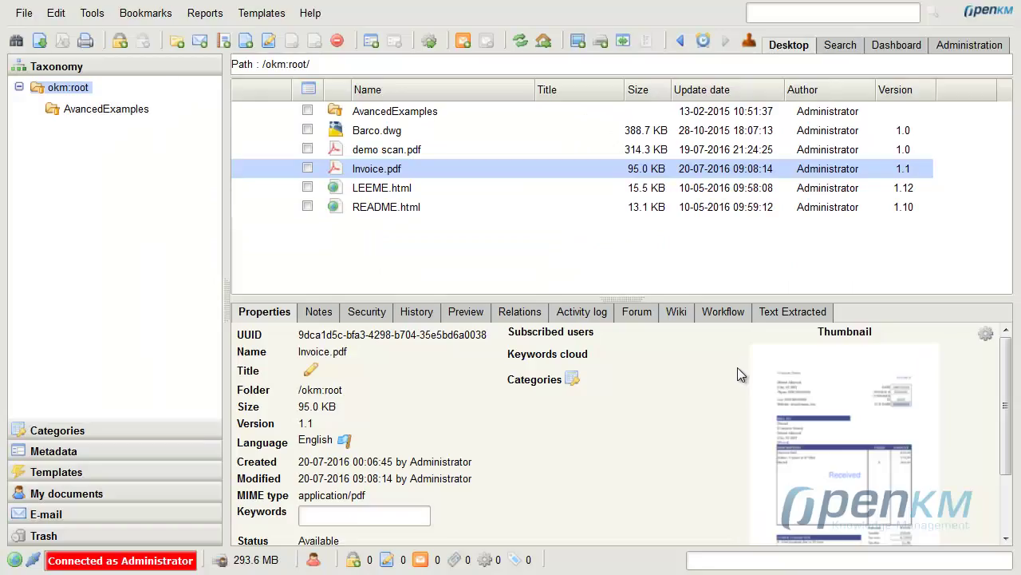
# Check the image stamp list in Administration, then sign in as the manager user
pyautogui.click(970, 48)
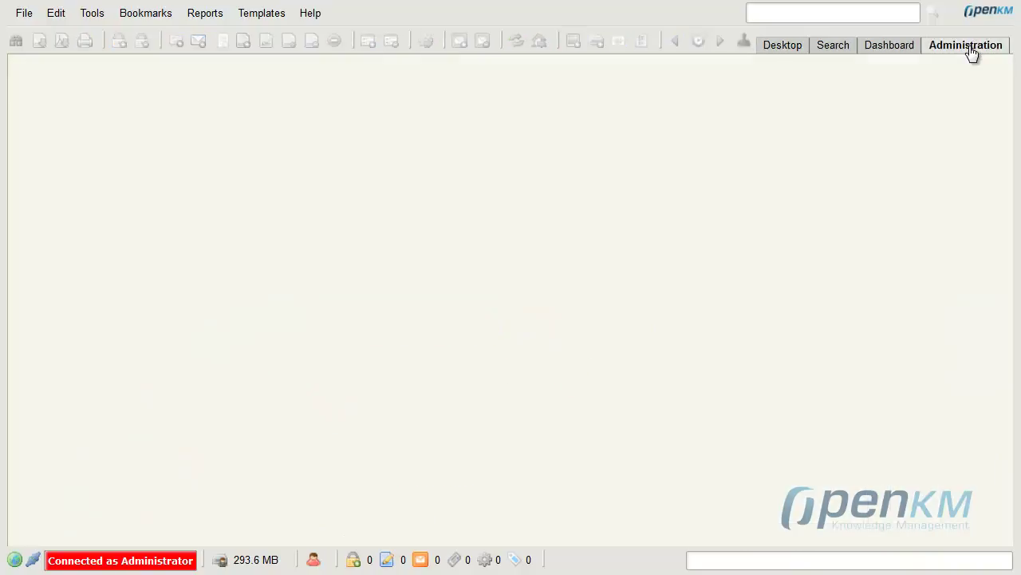
pyautogui.click(955, 116)
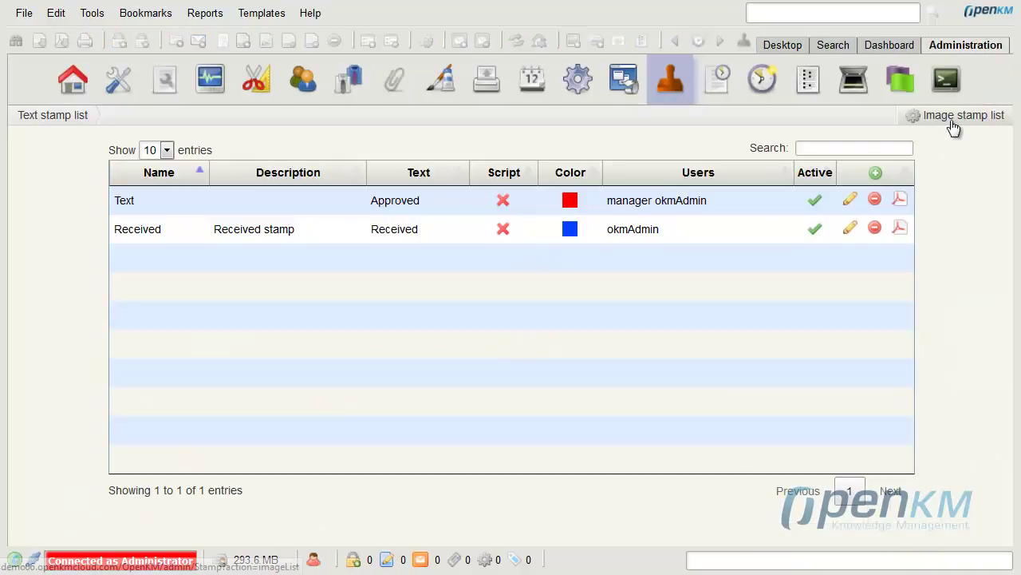
pyautogui.scroll(-1, 773, 176)
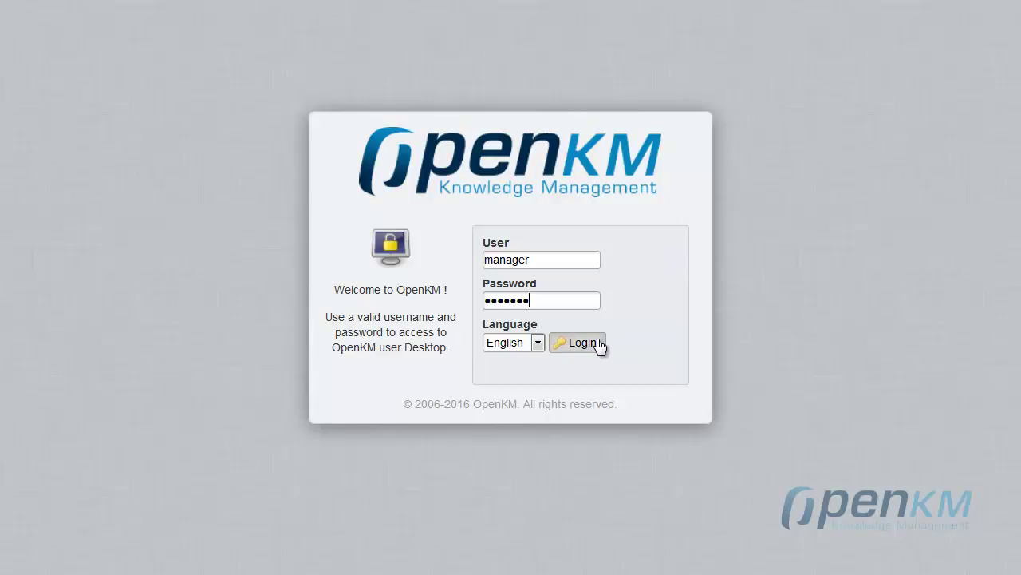
pyautogui.click(598, 345)
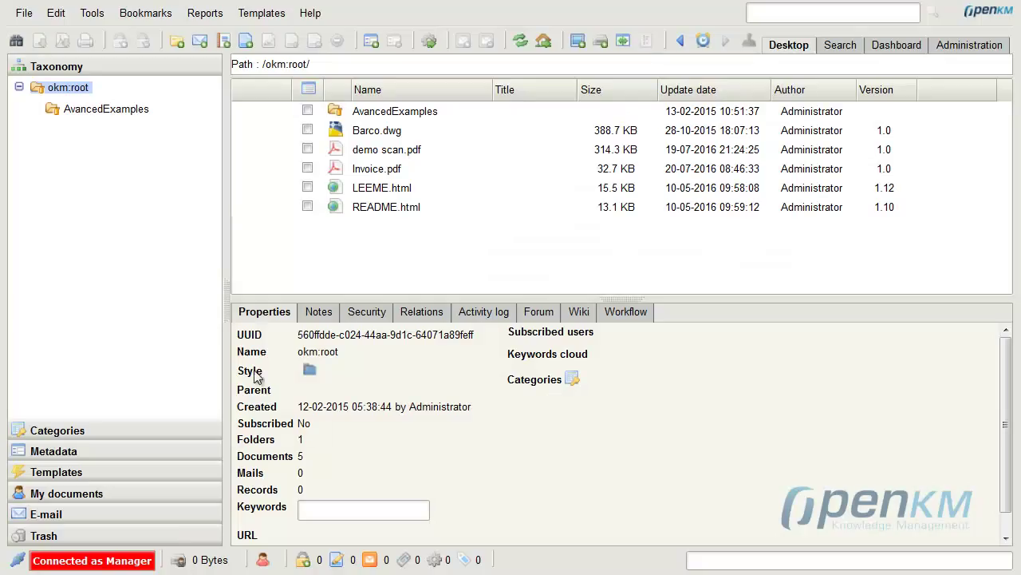
# Apply the red COMPLETED 'sample stamp' to Invoice.pdf as version 1.1 and preview it enlarged
pyautogui.click(357, 174)
pyautogui.click(749, 42)
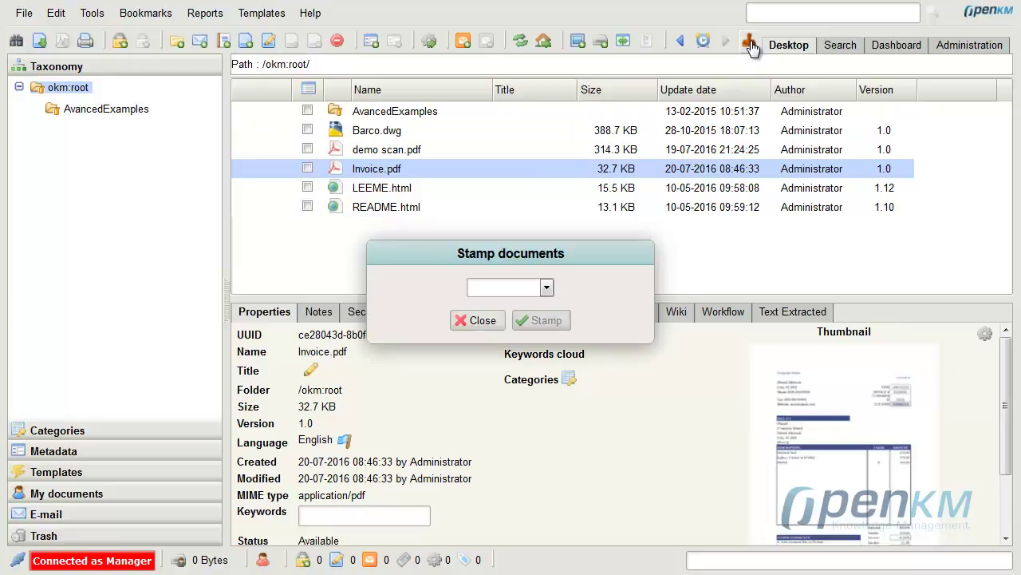
pyautogui.click(547, 288)
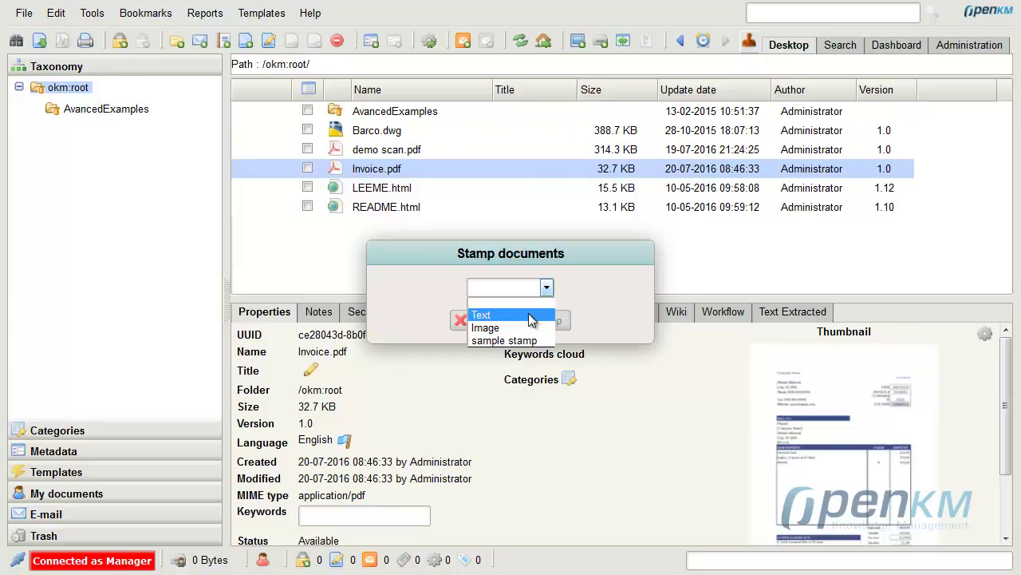
pyautogui.click(536, 341)
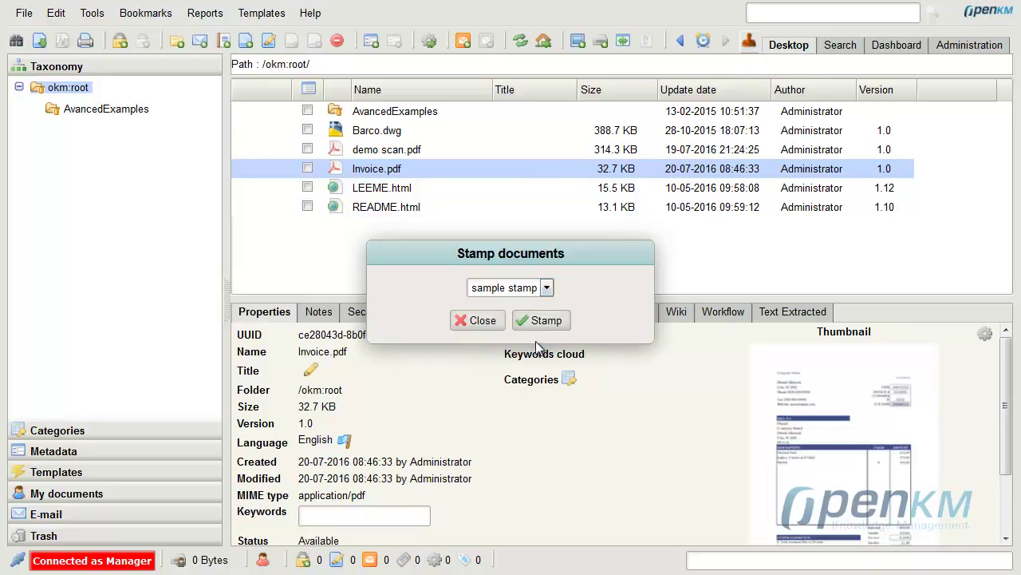
pyautogui.click(550, 321)
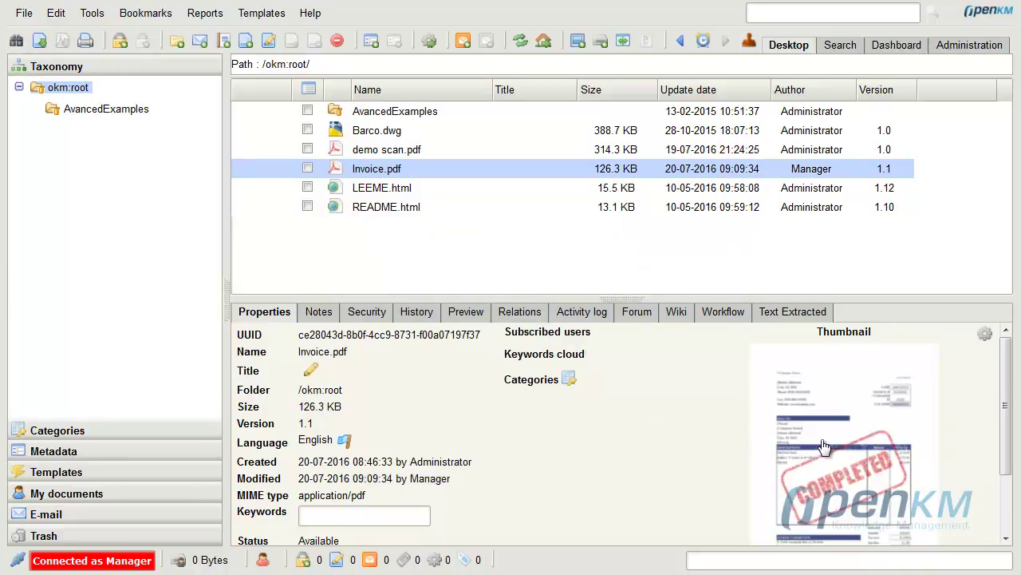
pyautogui.click(846, 431)
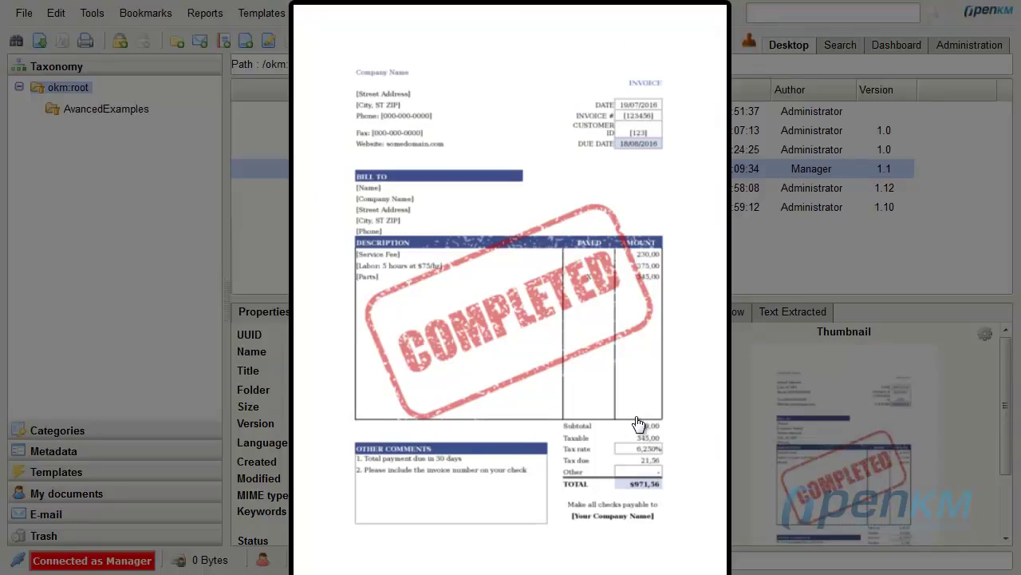